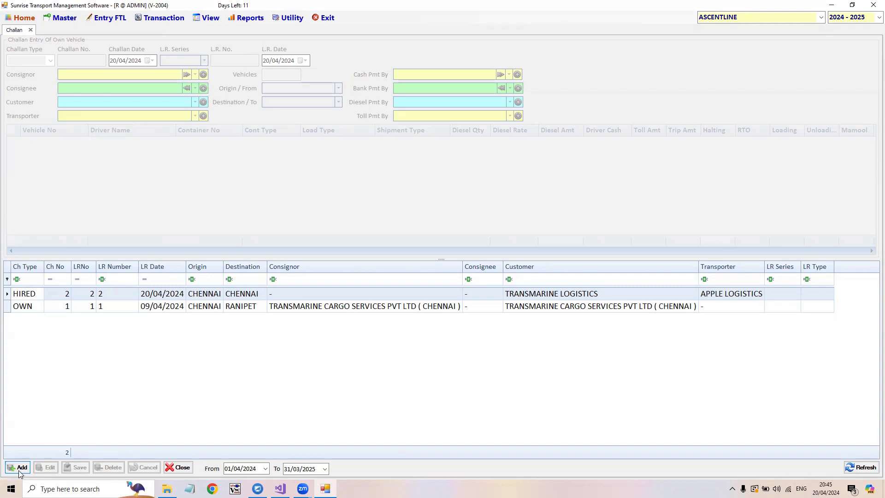
- Start a new challan entry with challan type OWN, keeping the proposed challan number, dates and L.R. number and no L.R. series
click(20, 468)
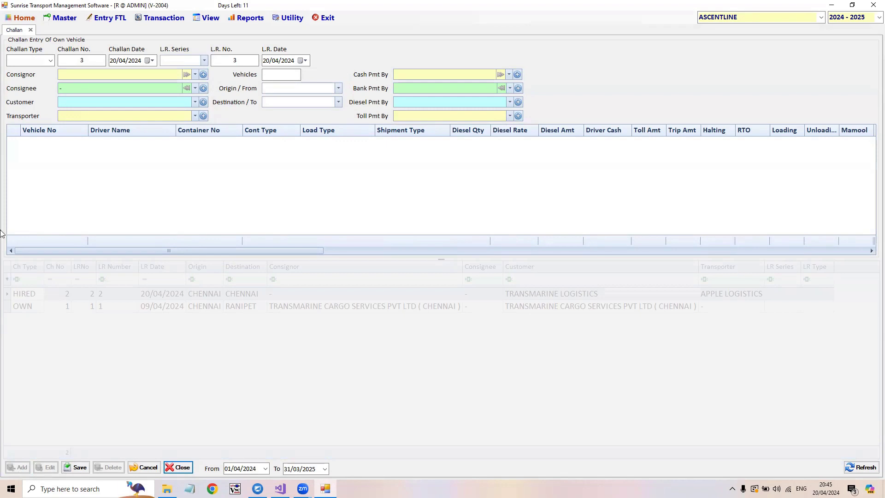
click(44, 61)
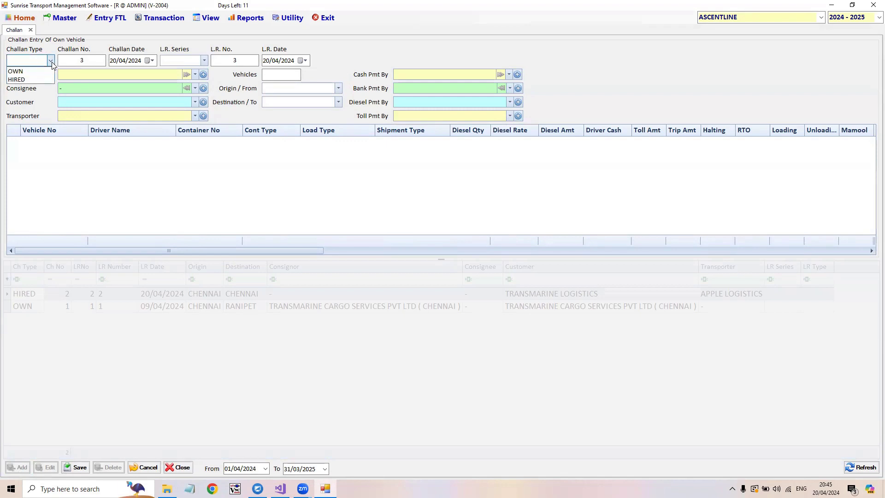
click(23, 75)
click(97, 62)
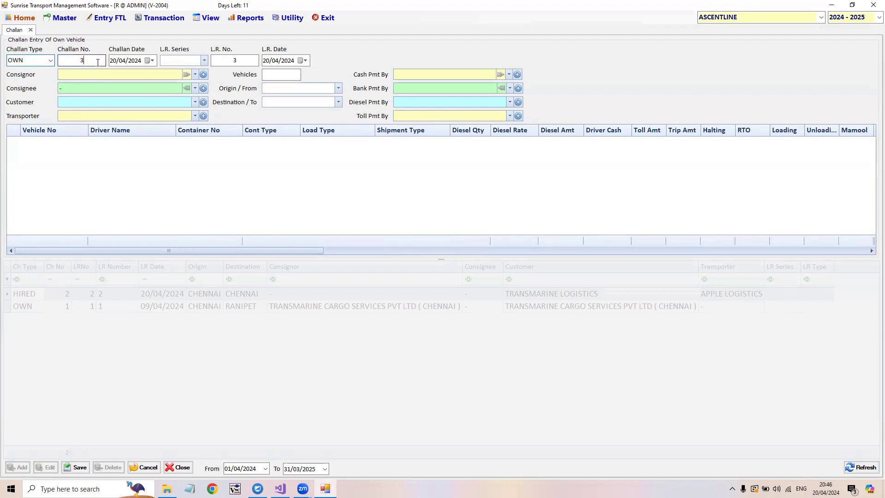
key(Tab)
click(194, 60)
key(Tab)
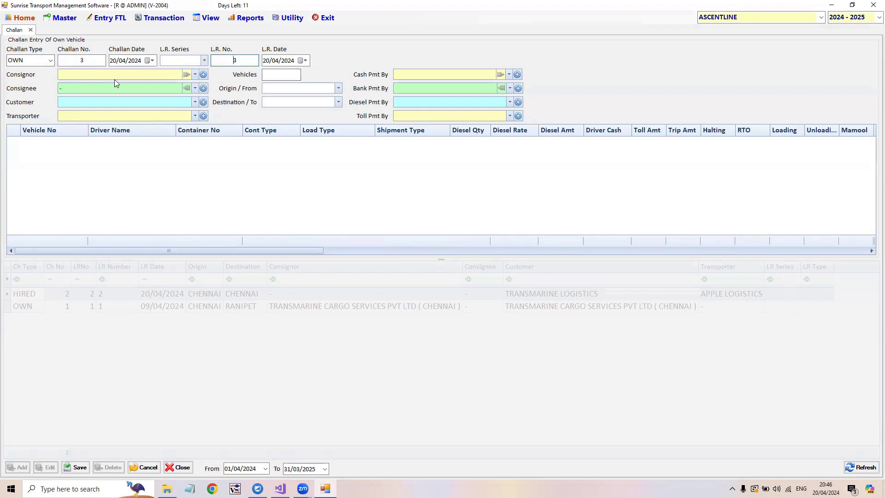
- Set the consignor to "-" and the customer to TRANSMARINE LOGISTICS
click(85, 75)
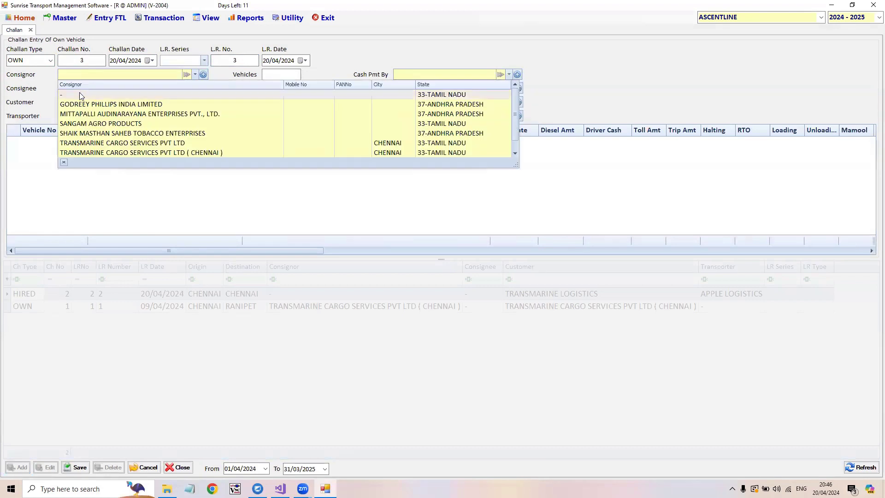
click(79, 92)
click(72, 104)
text(TRA)
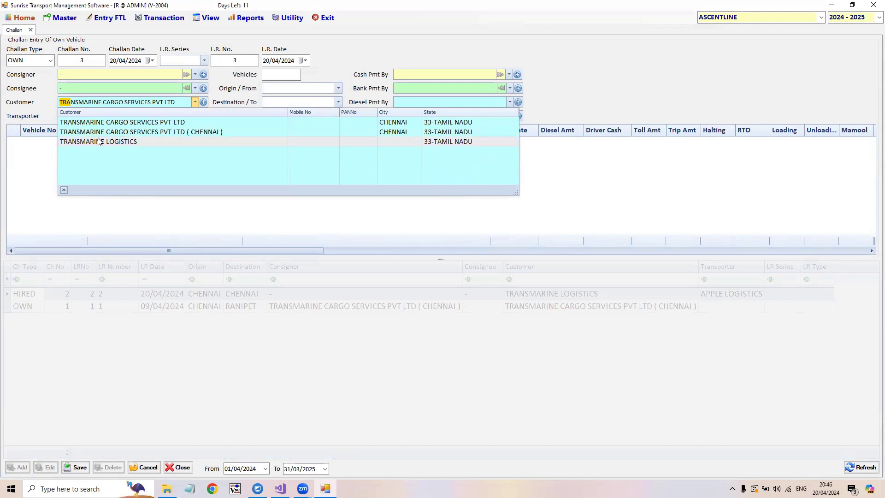
click(98, 141)
- Choose TRANSMARINE CARGO as the transporter for the challan
click(85, 115)
click(85, 119)
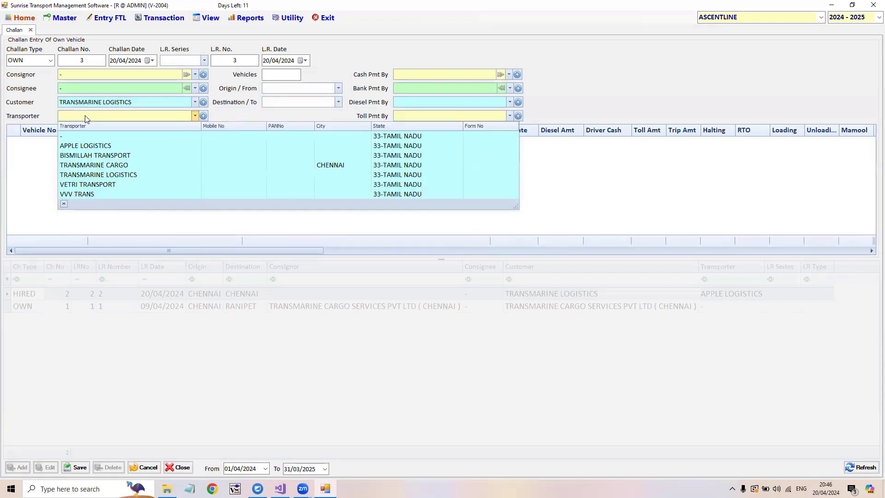
text(tra)
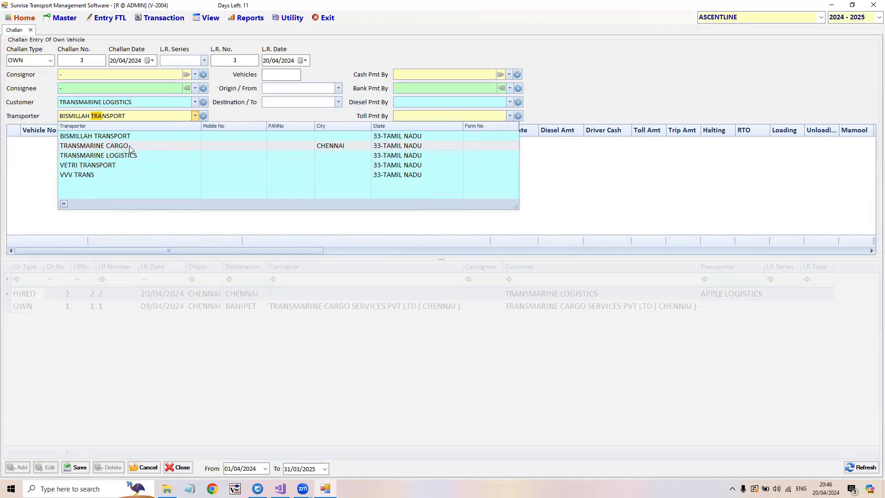
click(129, 146)
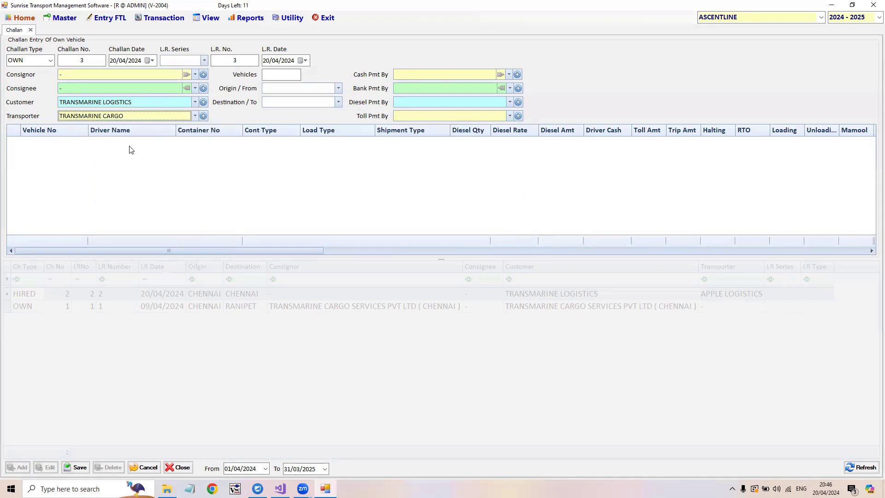
- Set the number of vehicles to 5 to generate the vehicle rows
click(288, 75)
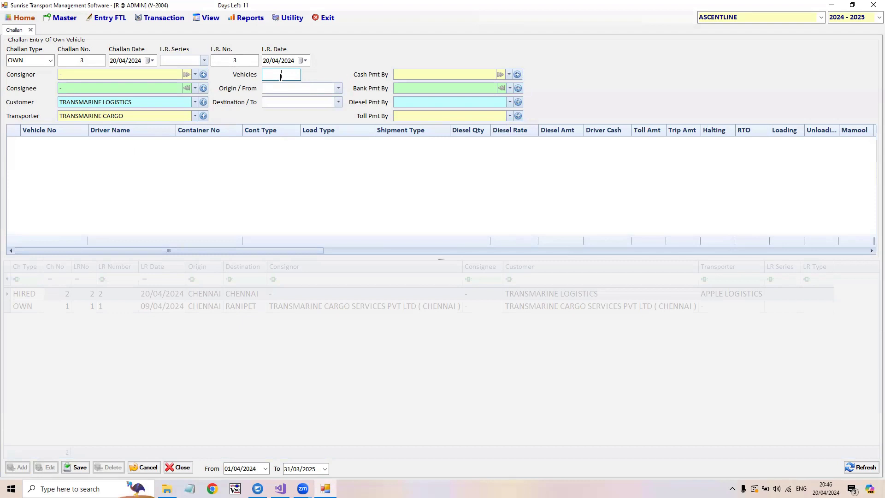
text(5)
key(Return)
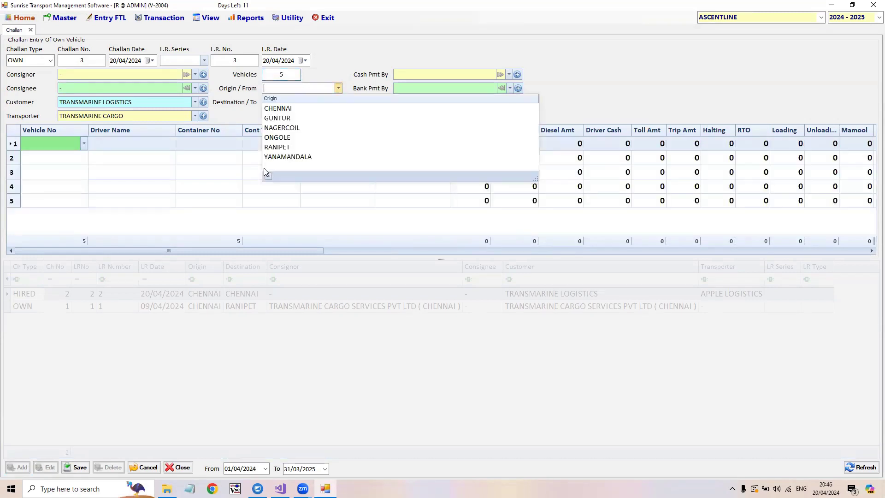
click(127, 229)
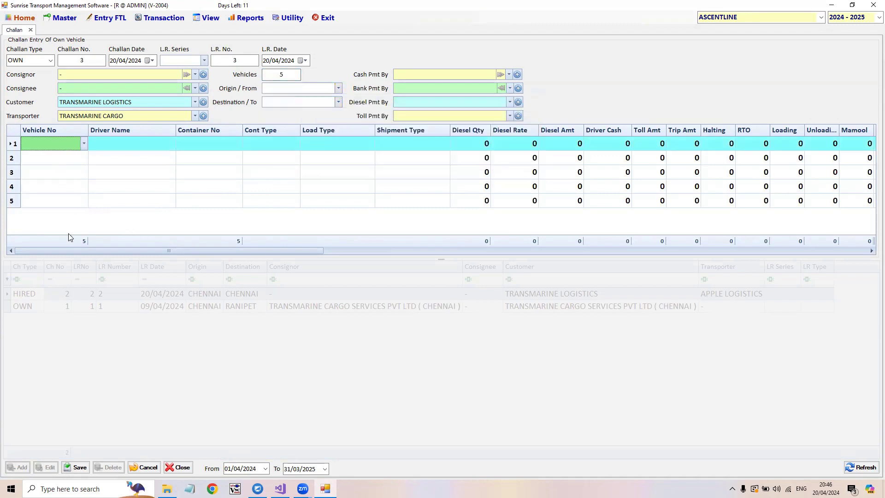
- Set the number of vehicles on the challan to 2
click(293, 71)
text(2)
key(Return)
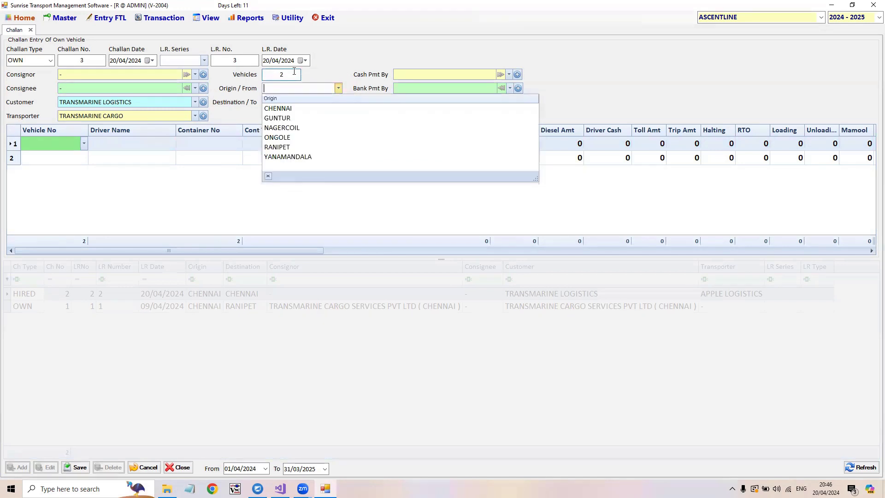
click(195, 182)
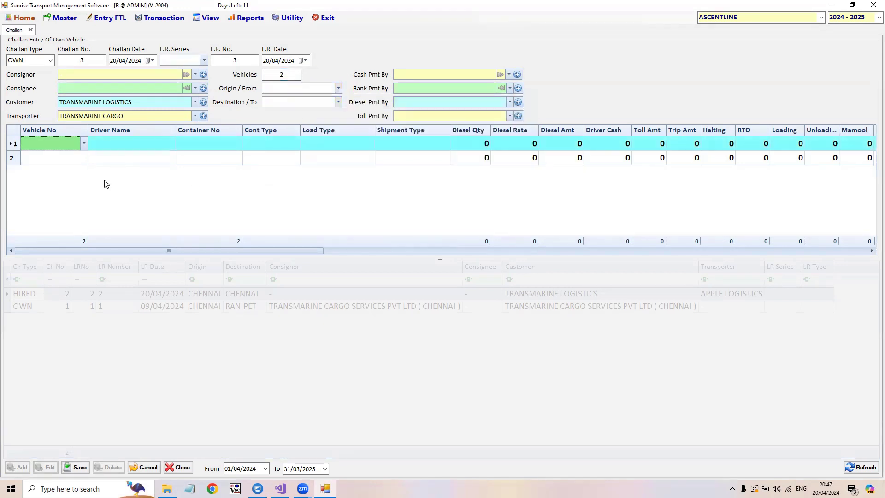
- Set the challan's origin to CHENNAI and its destination to GUNTUR
click(317, 90)
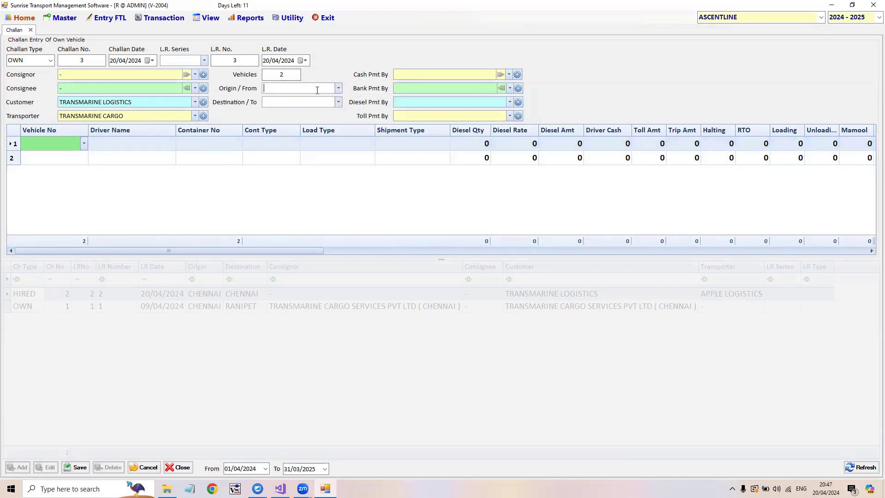
text(c)
key(Return)
text(g)
key(Return)
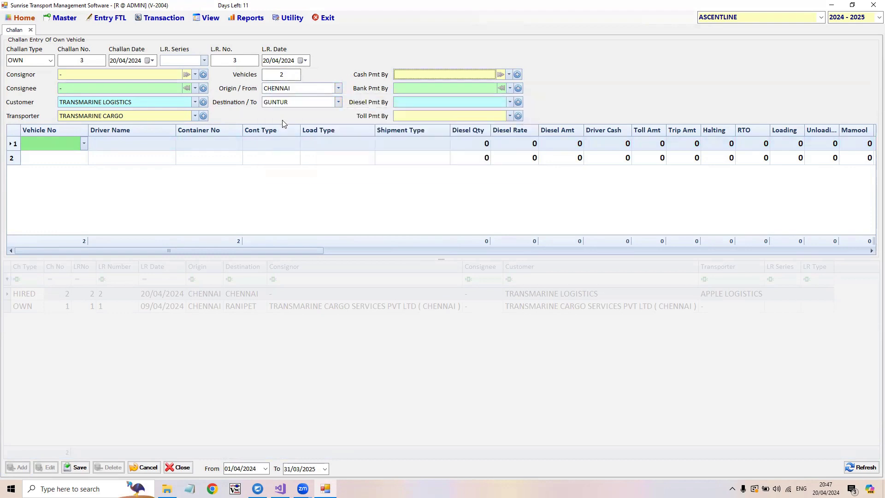
- Set the cash, bank and toll payments to AXIS BANK and the diesel payment to BPCL
click(406, 77)
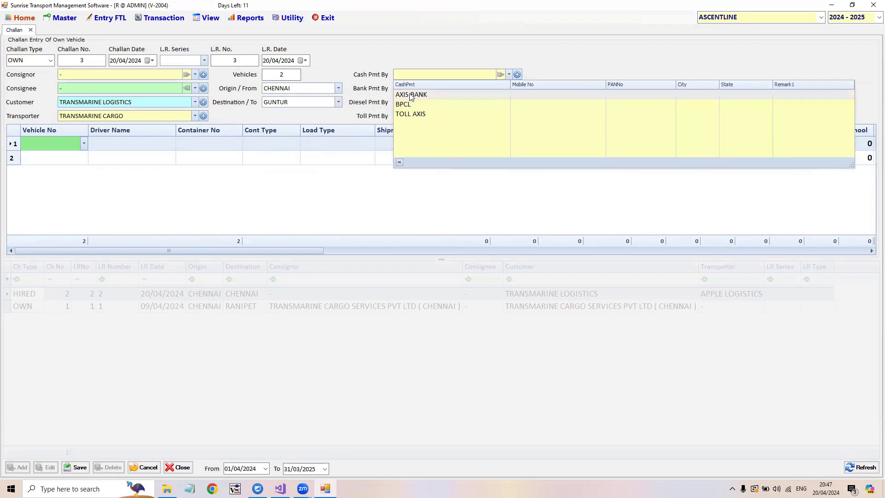
click(412, 95)
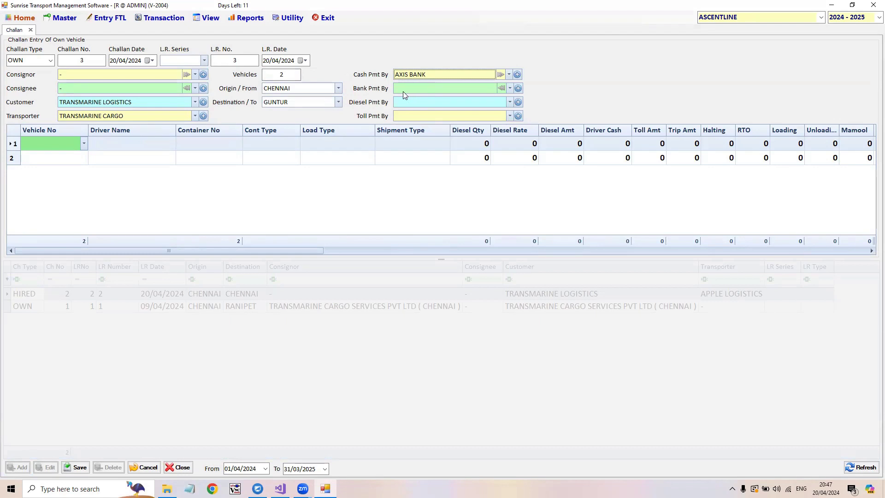
click(402, 91)
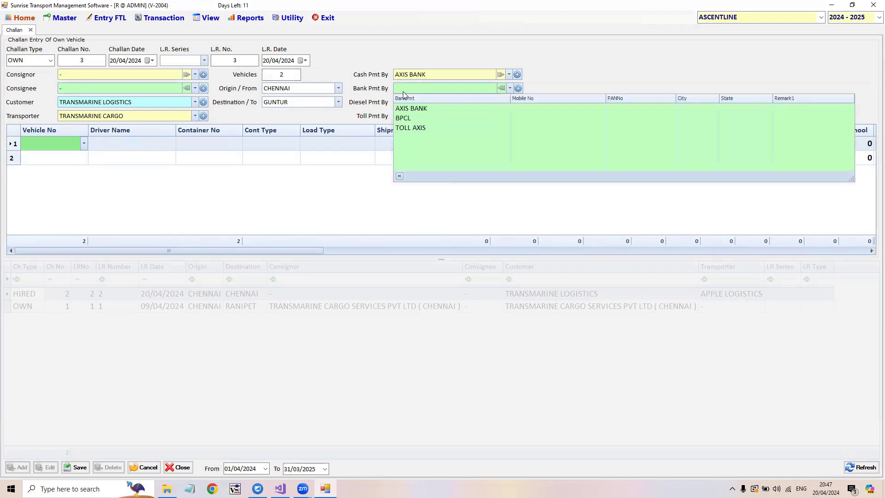
click(424, 110)
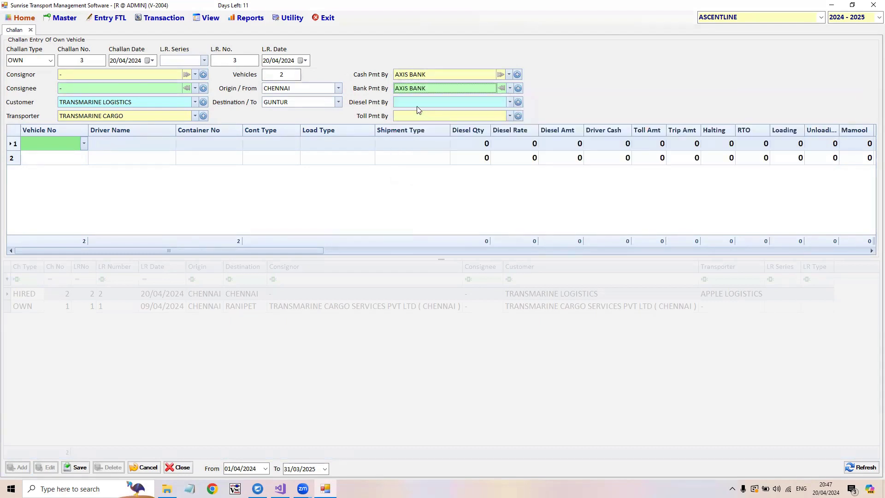
click(417, 105)
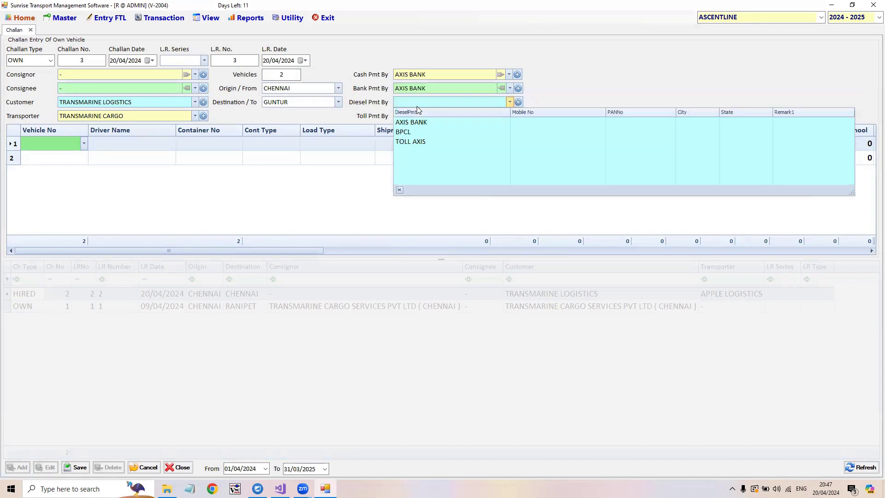
click(428, 133)
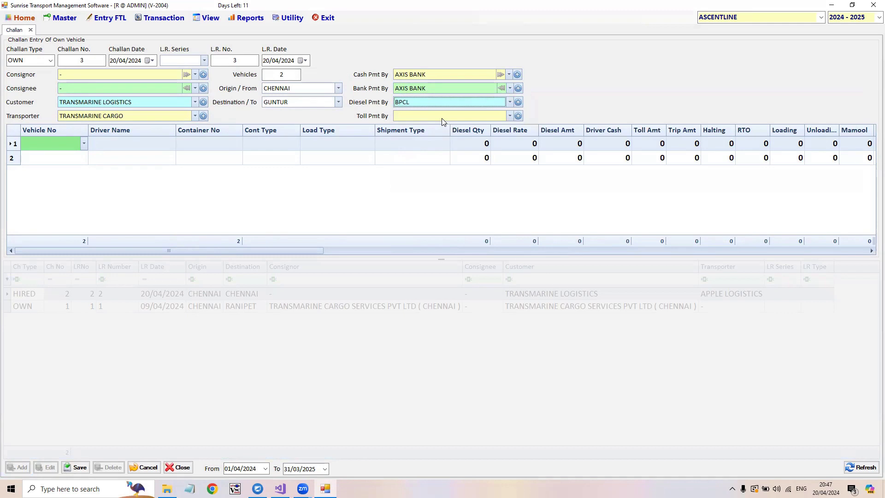
click(442, 119)
click(428, 138)
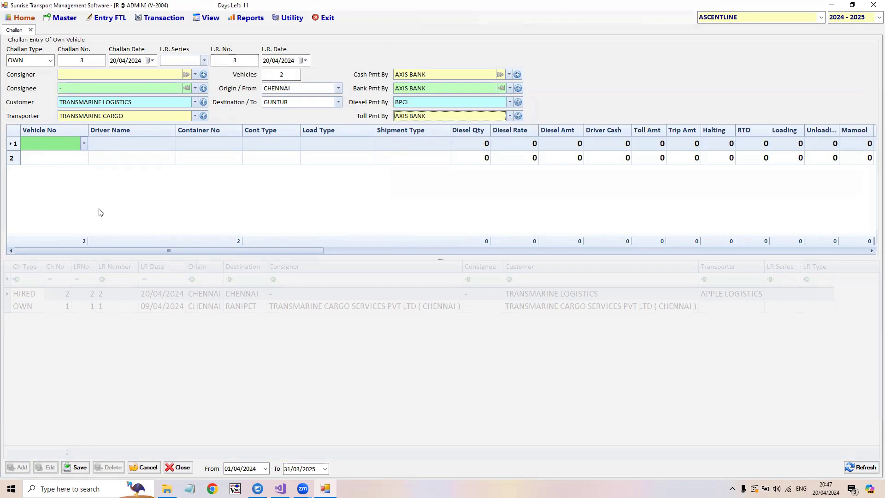
click(84, 144)
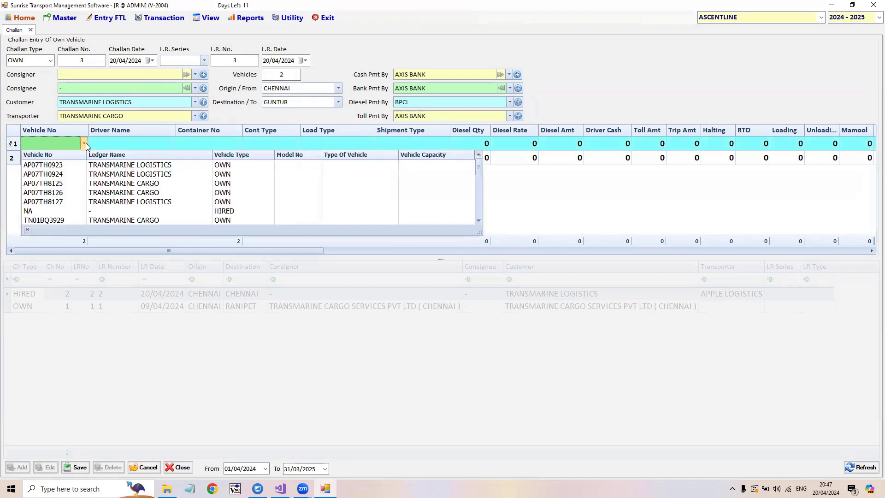
click(68, 163)
click(67, 159)
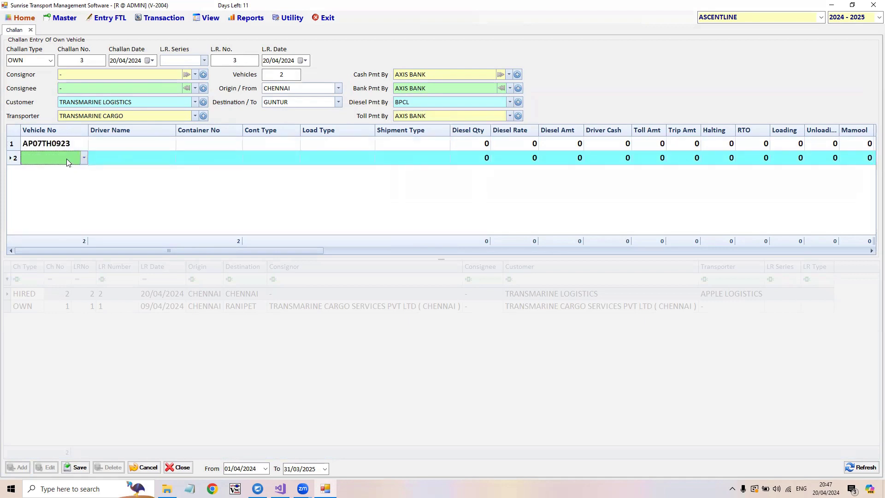
click(67, 159)
click(72, 189)
- Assign a different driver from the driver list to each of the two vehicle rows
click(142, 144)
click(143, 144)
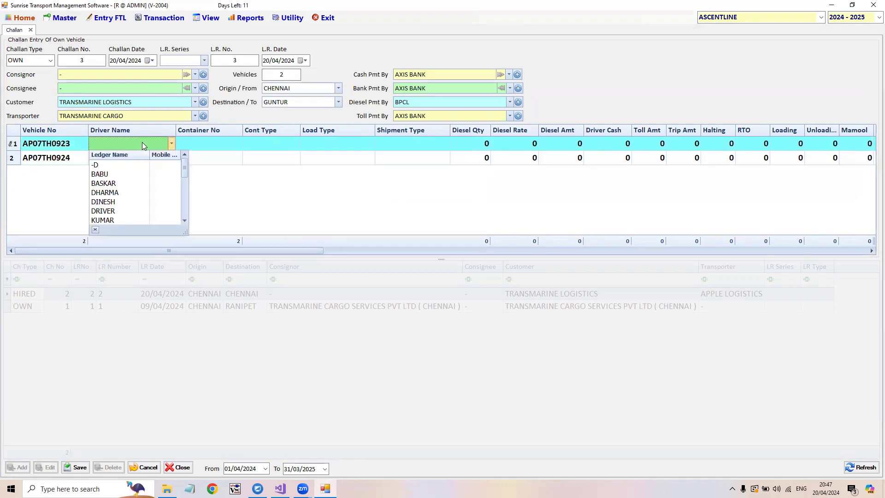
click(123, 183)
click(125, 157)
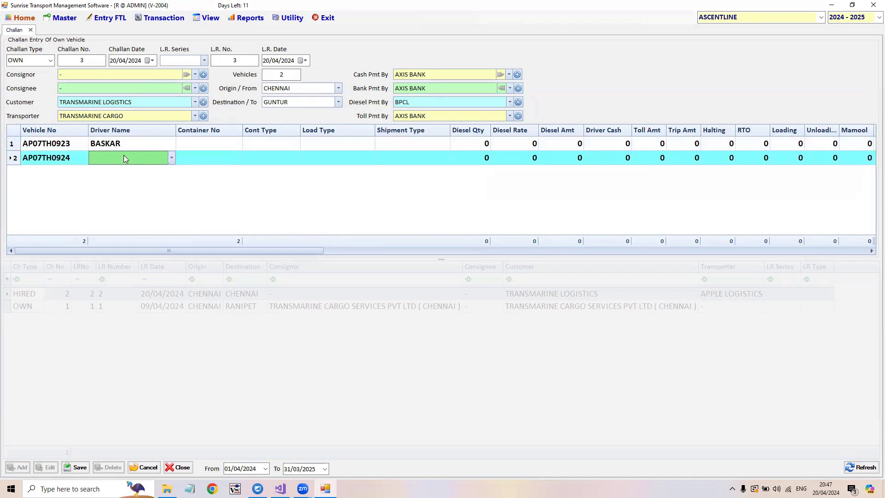
click(124, 157)
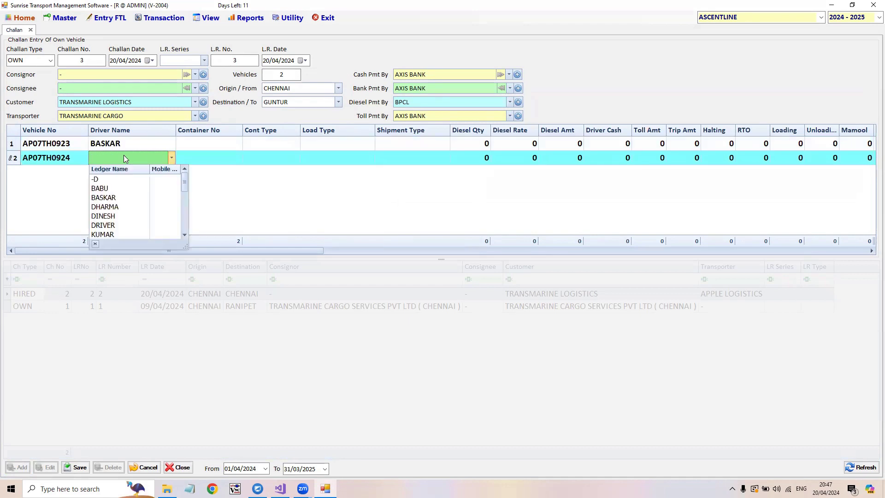
click(118, 216)
- Enter container number C123455 for the first vehicle and Z457850 for the second
click(205, 146)
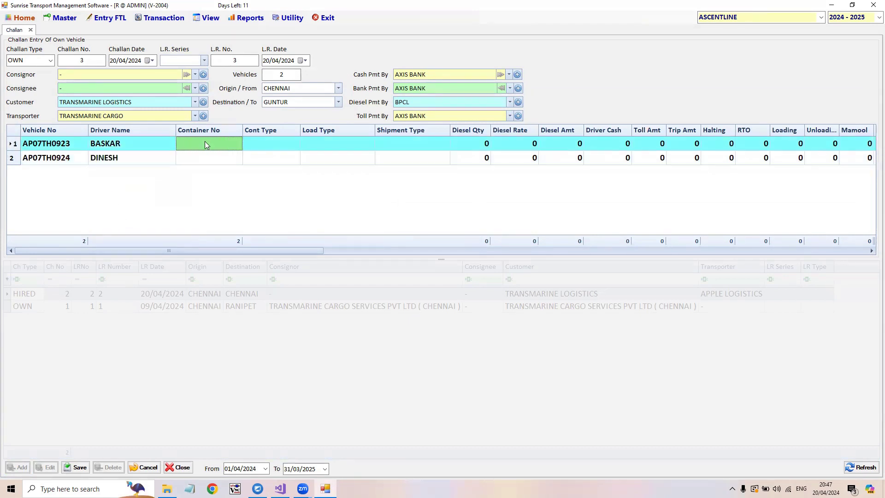
text(C123455)
key(Down)
text(Z45)
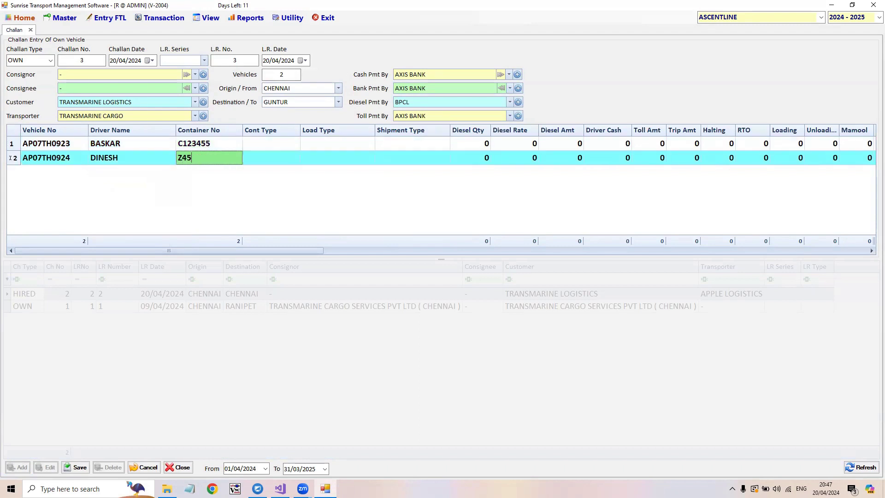
text(7850)
key(Tab)
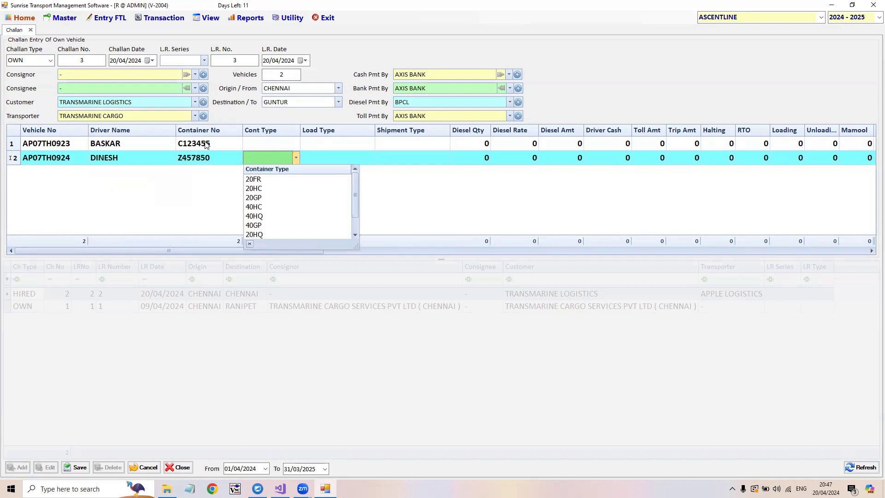
- Set the container type to 20HC for the first vehicle and 20HQ for the second
click(271, 142)
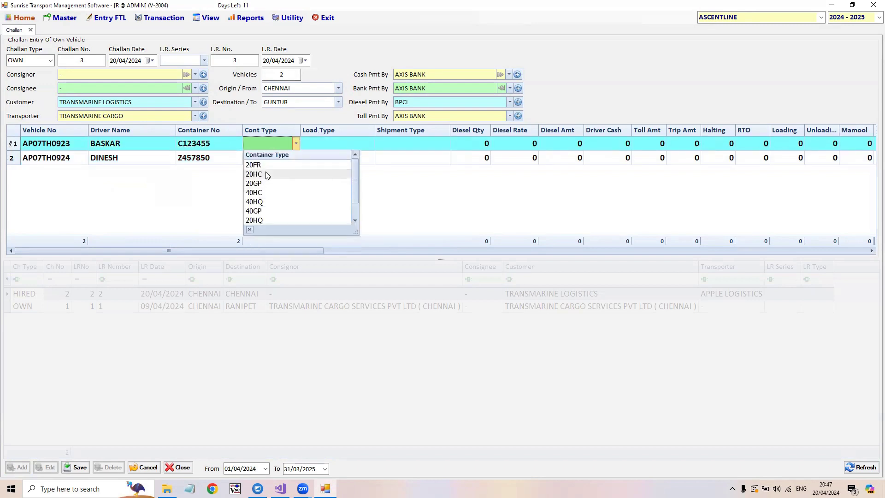
click(266, 175)
click(263, 163)
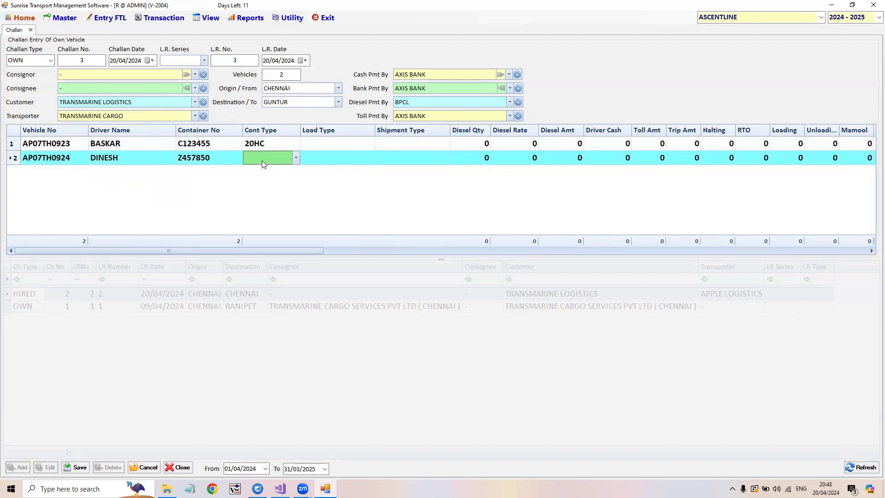
click(263, 161)
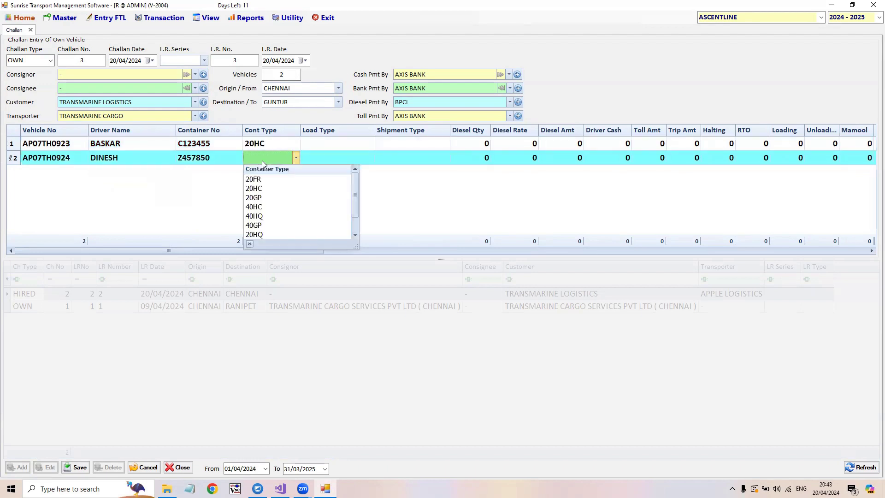
click(255, 235)
- Set the load type to FULL for the first vehicle and HALF for the second
click(321, 145)
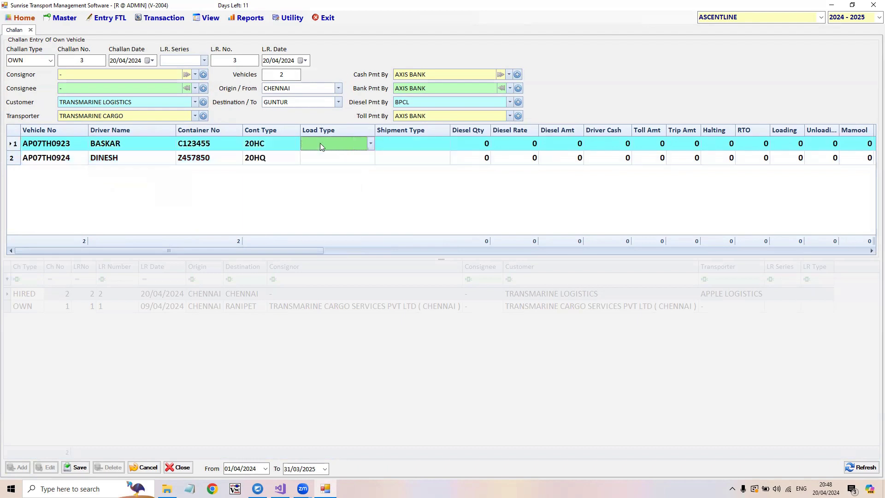
click(321, 146)
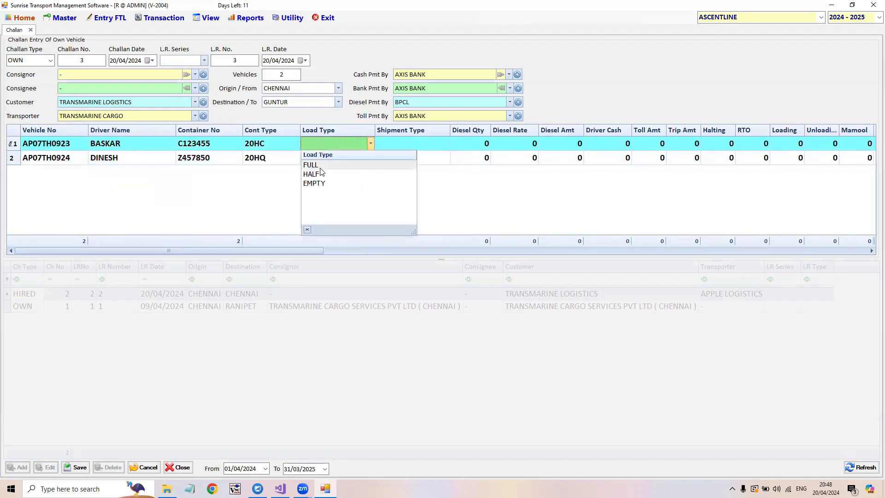
click(321, 166)
click(322, 160)
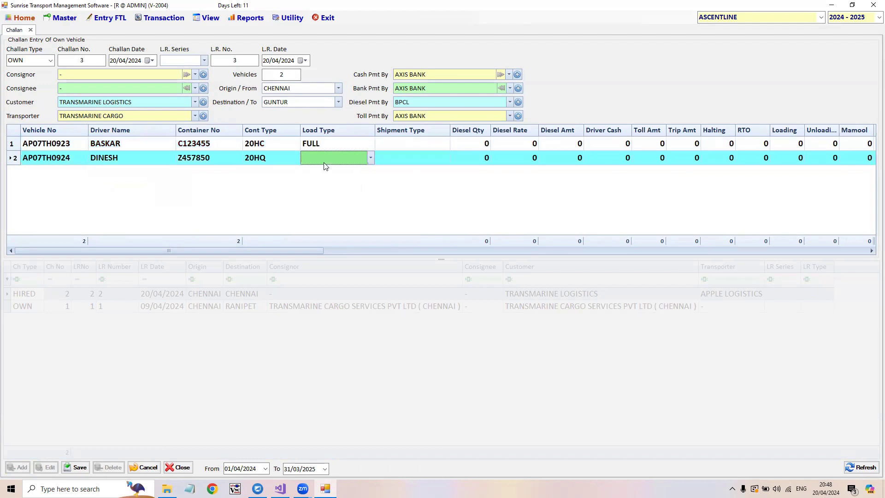
click(324, 163)
click(320, 188)
- Set the shipment type to IMPORT for the first vehicle and LOCAL for the second
click(401, 144)
click(401, 143)
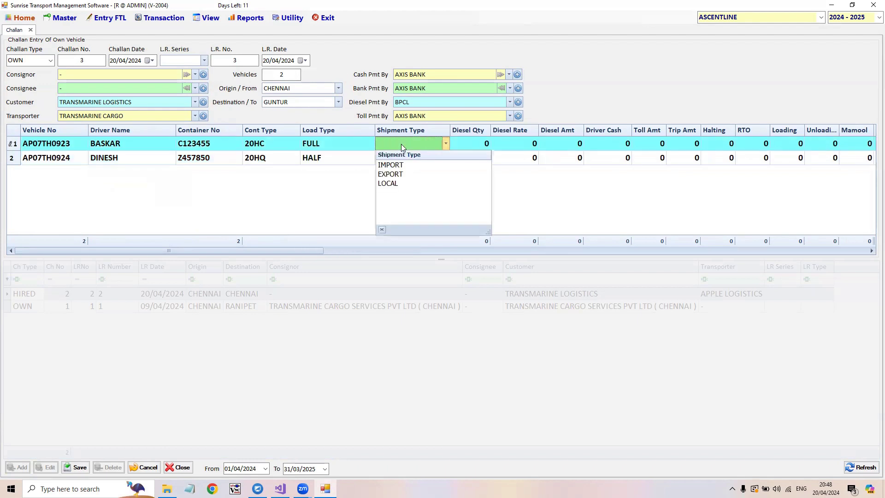
click(396, 165)
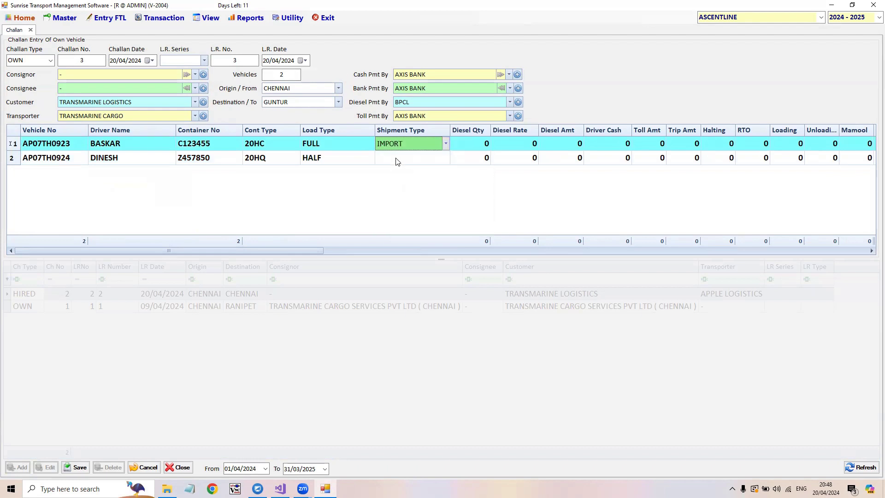
click(395, 157)
click(396, 158)
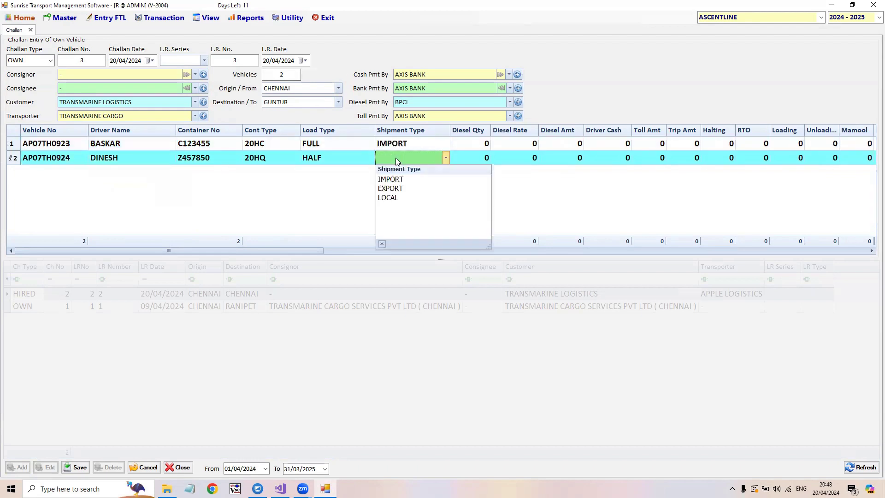
click(399, 198)
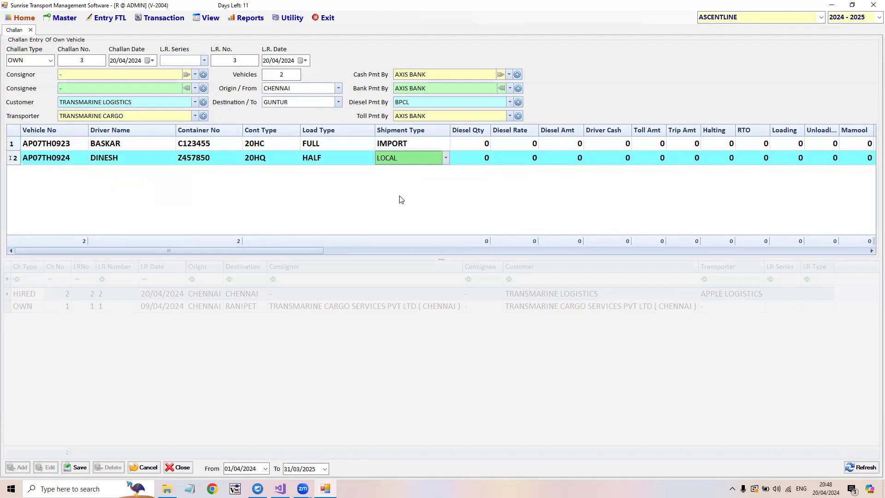
- Enter a diesel quantity of 50 and a diesel rate of 95.50 for the first vehicle, repeating both values for the second
click(473, 147)
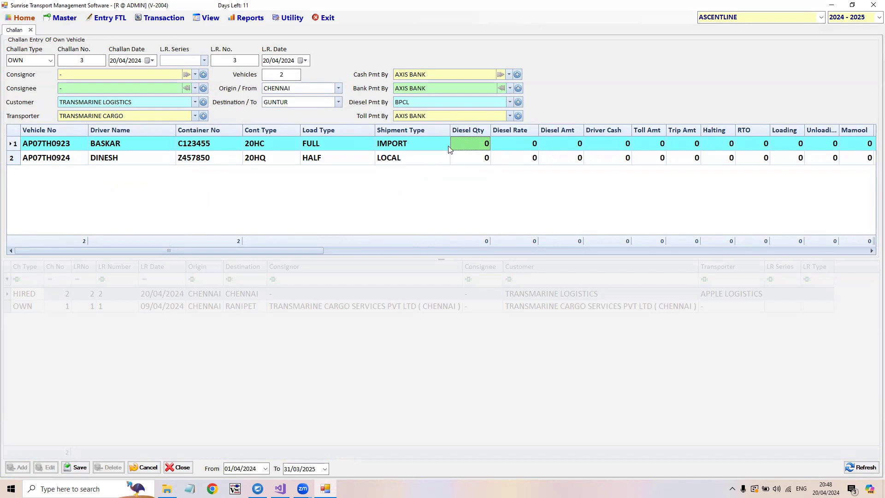
text(50)
key(Return)
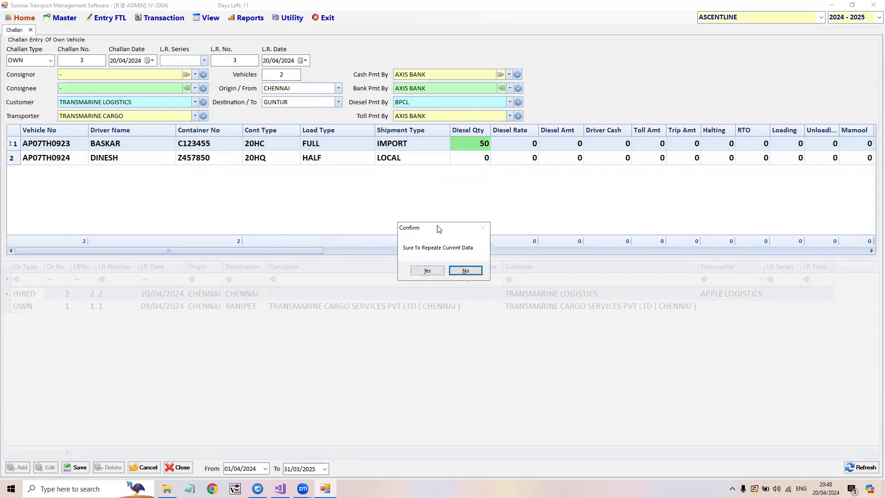
drag(440, 222, 440, 187)
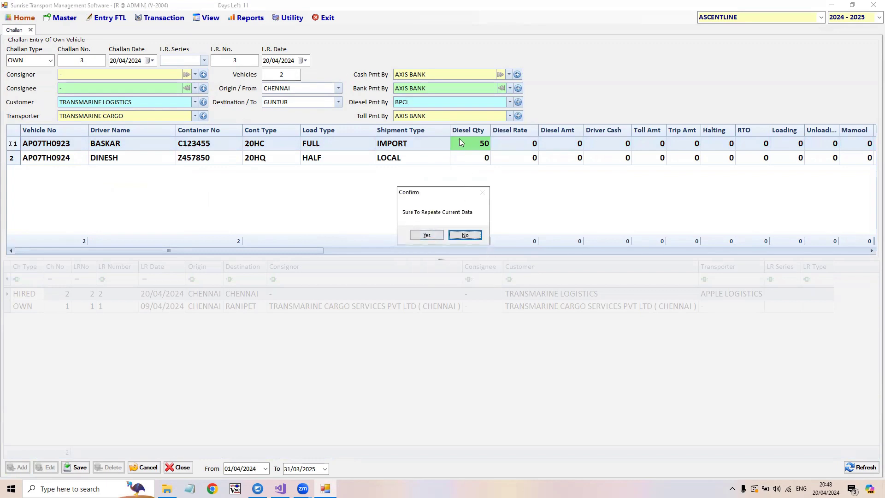
click(426, 235)
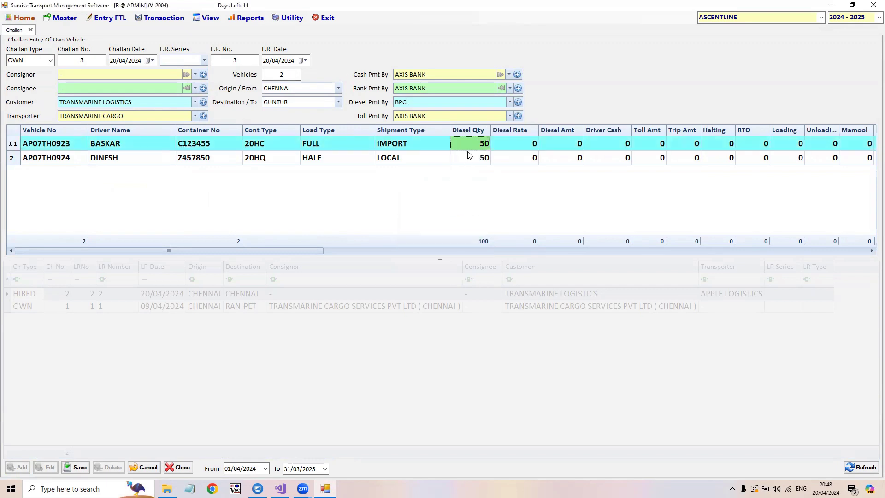
click(513, 144)
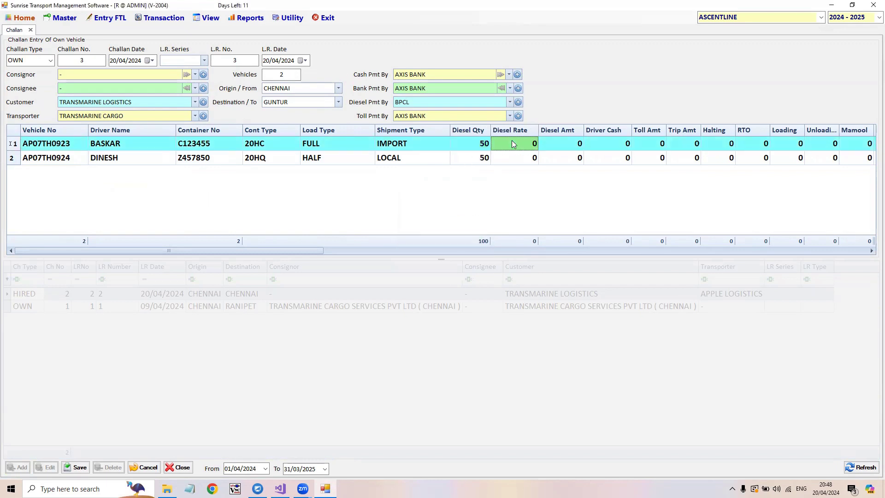
text(95.50)
key(Return)
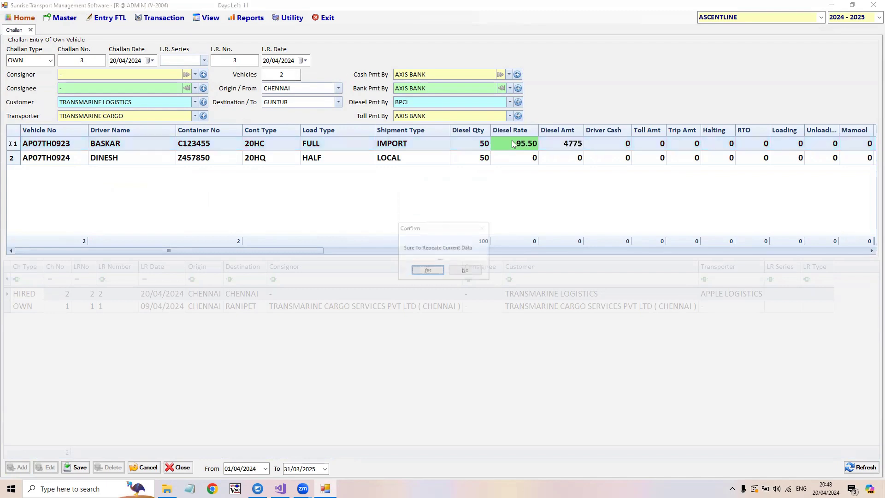
click(427, 271)
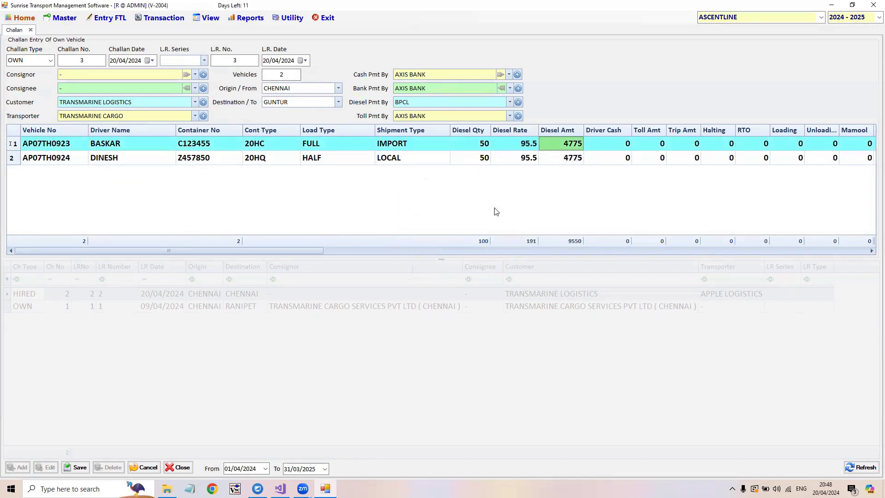
- Set the driver cash to 5000 for the first vehicle and repeat it for the second
click(619, 144)
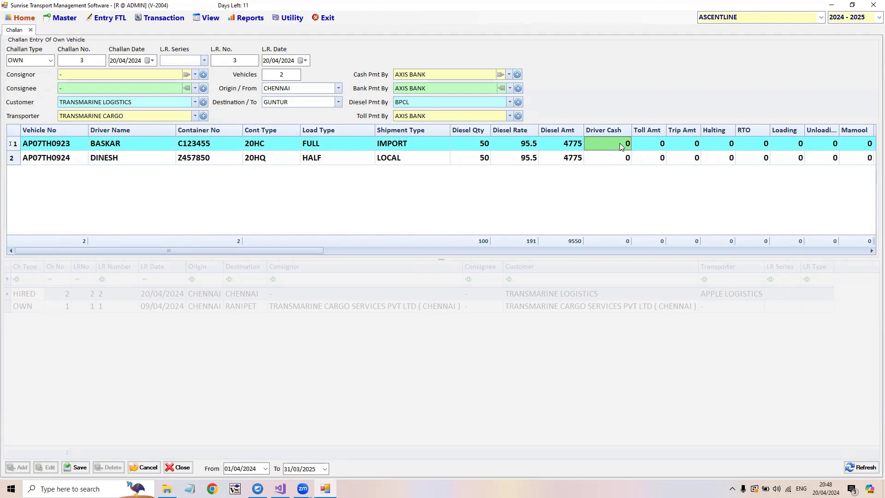
text(5000)
key(Return)
key(Return)
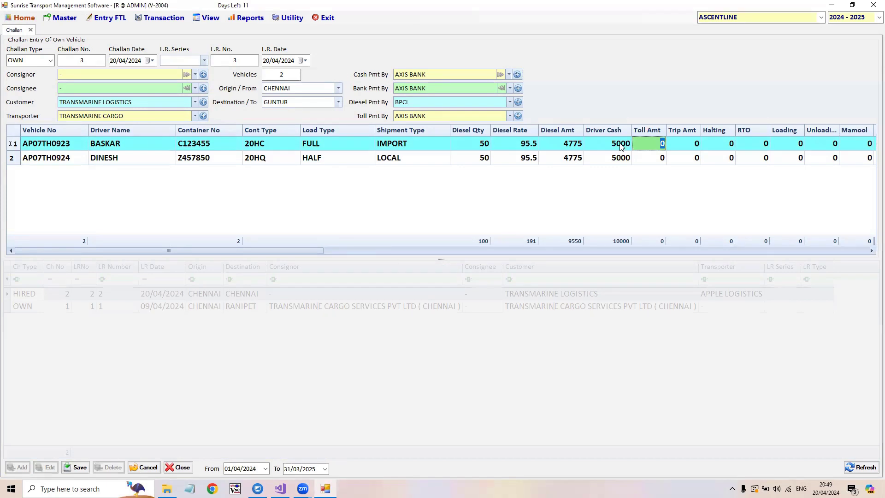
- Look through the first vehicle's expense columns, from toll amount and trip amount to the trip expense total and billing amount
key(Return)
key(Return)
key(Return)
key(Return)
key(Return)
key(Return)
key(Return)
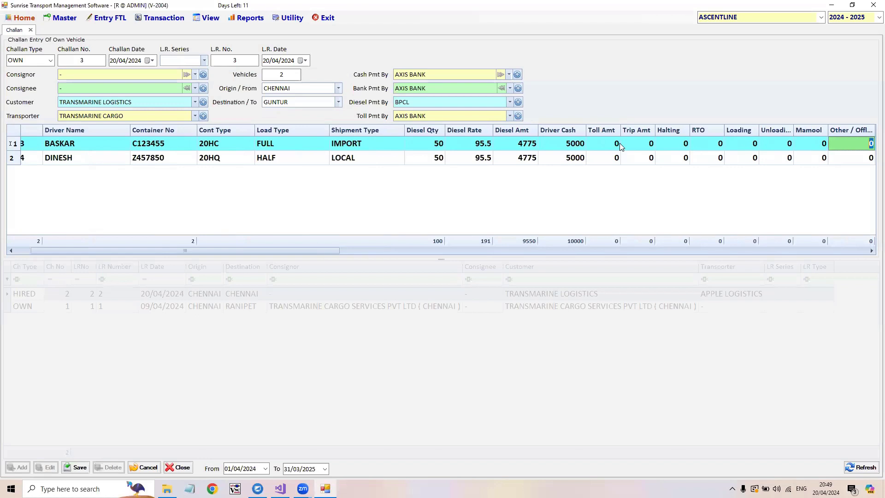
key(Right)
key(Right)
key(Left)
key(Left)
key(Left)
key(Left)
key(Left)
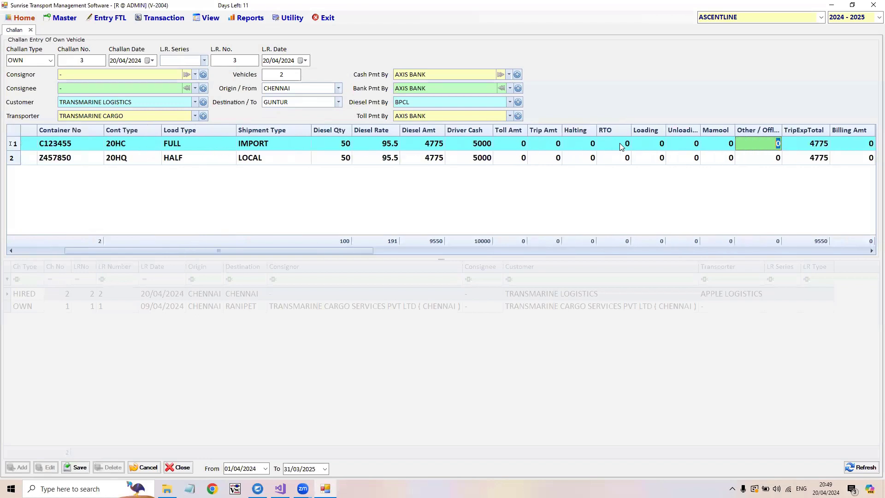
key(Left)
key(Left)
key(Left)
key(Left)
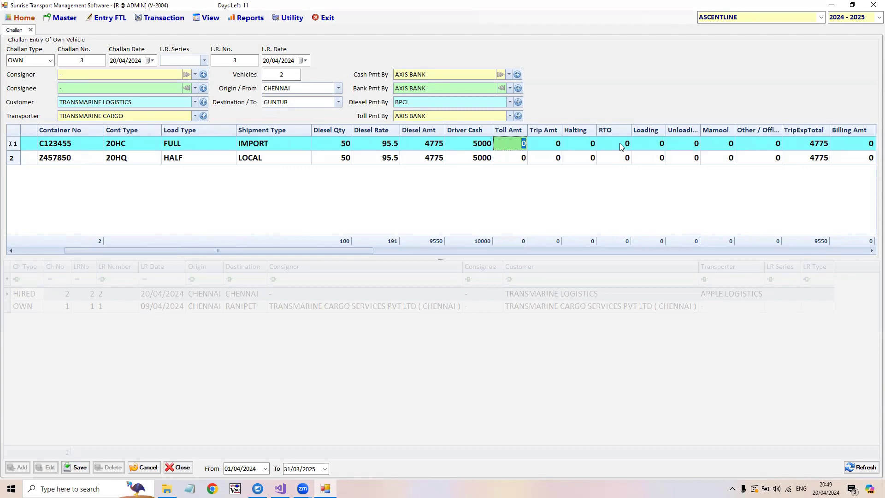
key(Right)
key(Right)
key(Right)
key(Right)
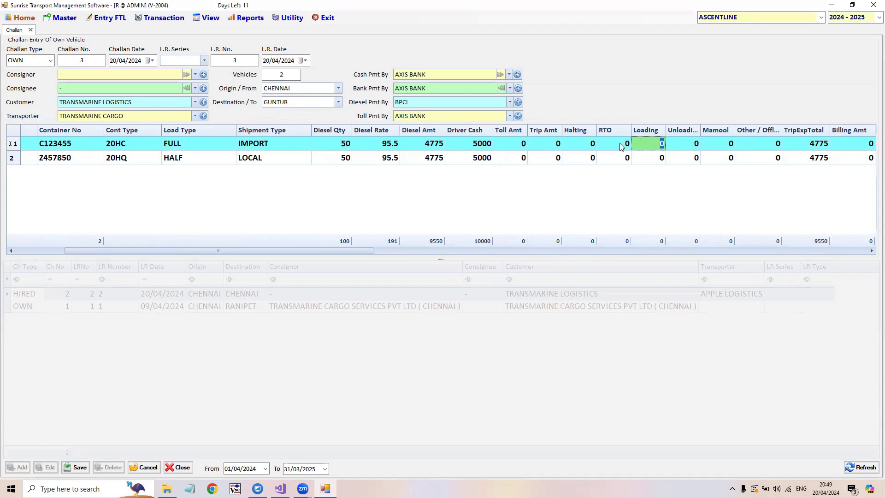
- Set the toll amount to 250 for the first vehicle and repeat it for the second
key(Left)
key(Left)
key(Left)
key(Left)
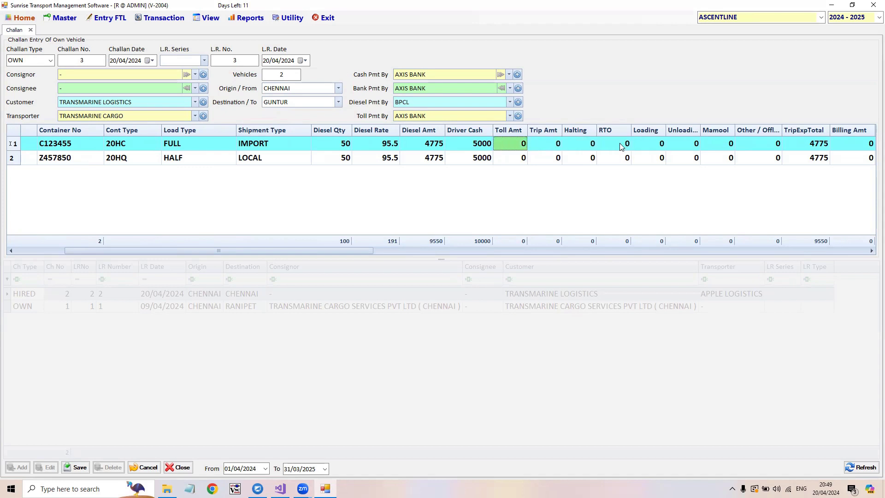
text(250)
key(Return)
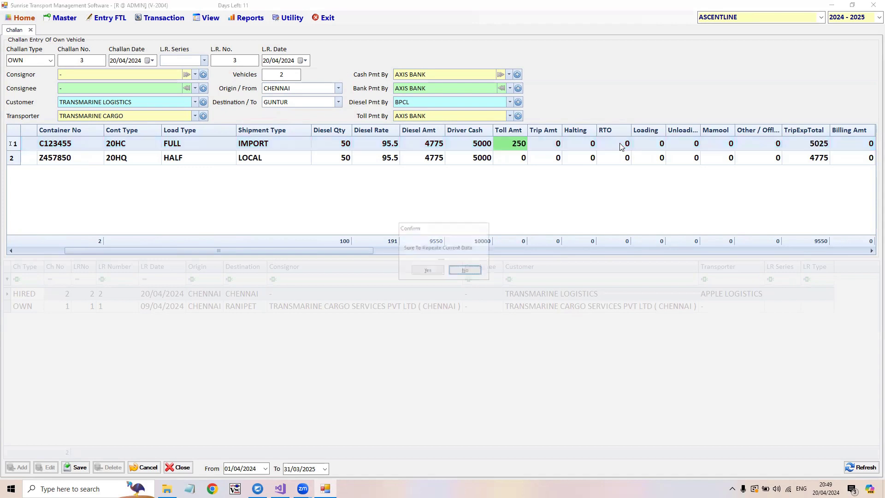
key(Return)
key(Return)
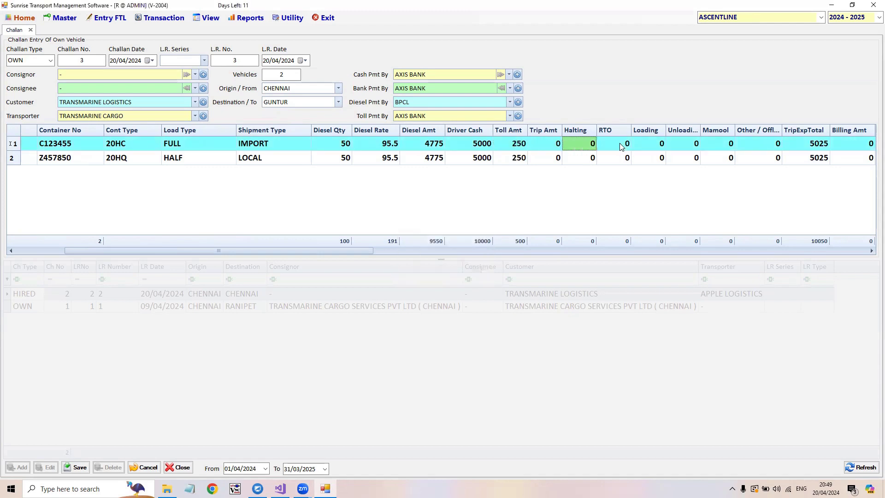
- Enter a halting charge of 200 and a loading charge of 300 for both vehicles
text(200)
key(Return)
key(Return)
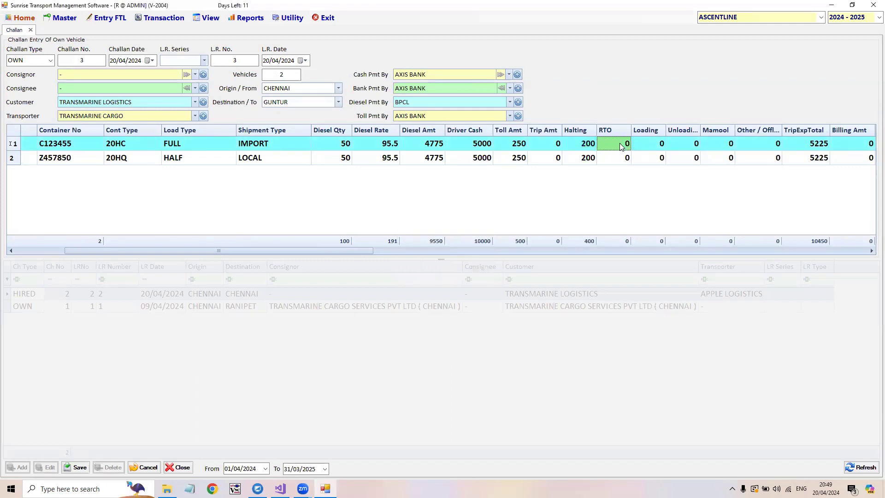
key(Return)
text(300)
key(Return)
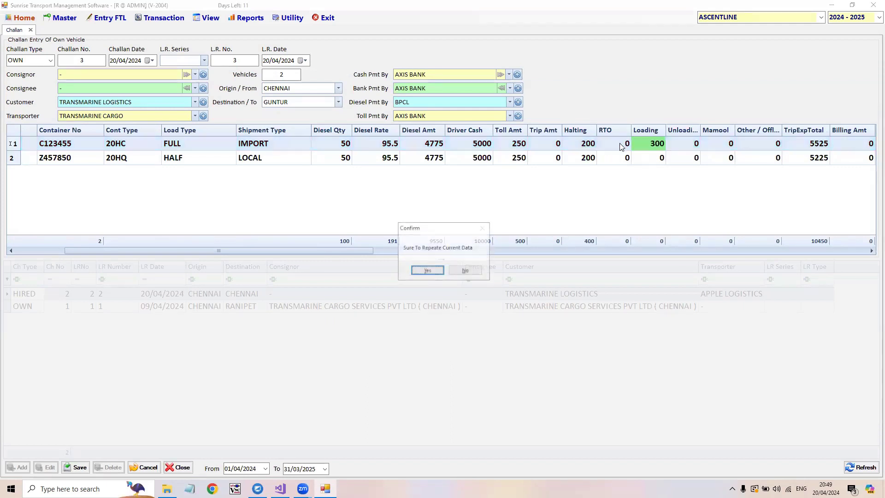
key(Return)
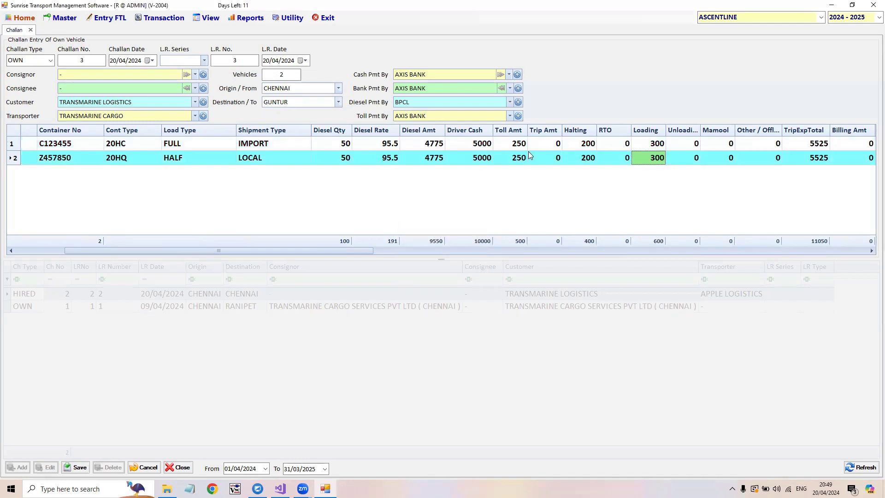
- Review the first vehicle's driver cash, toll, halting and loading amounts against its trip expense total
click(476, 145)
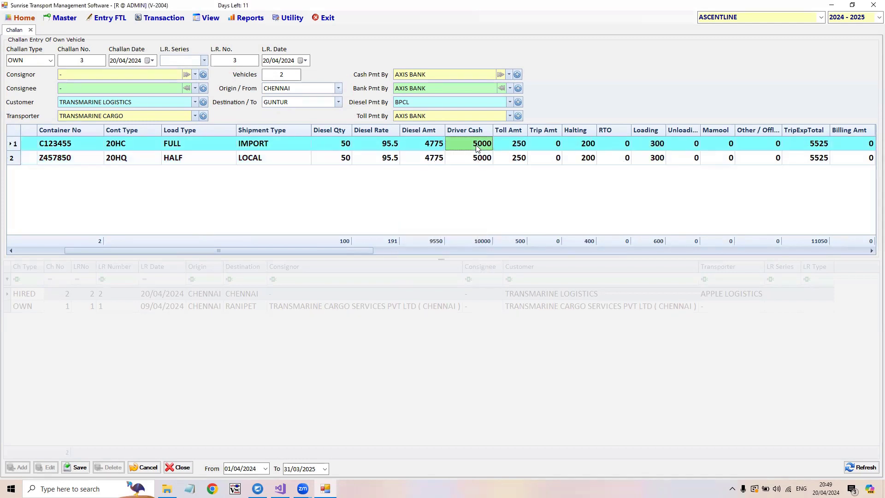
click(521, 149)
click(582, 146)
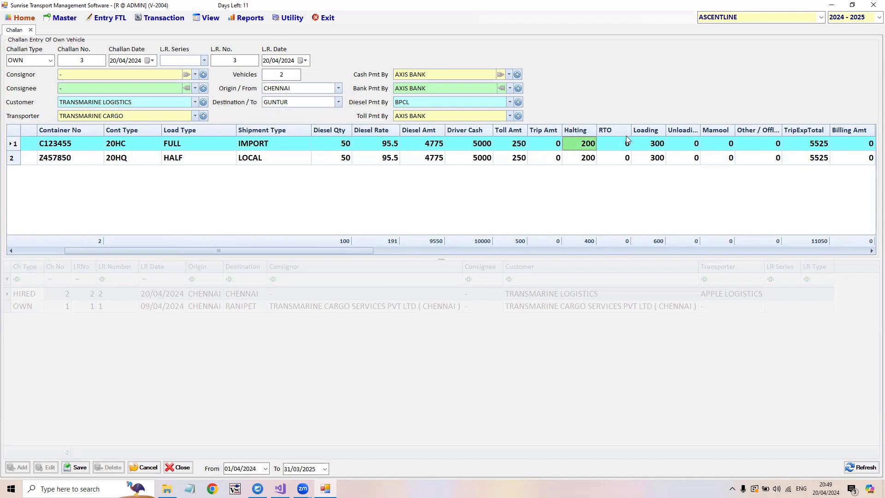
click(659, 148)
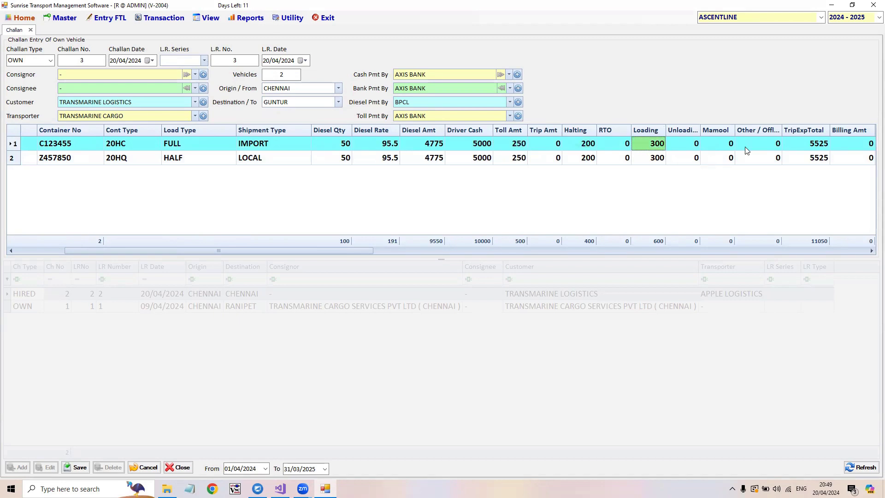
click(811, 148)
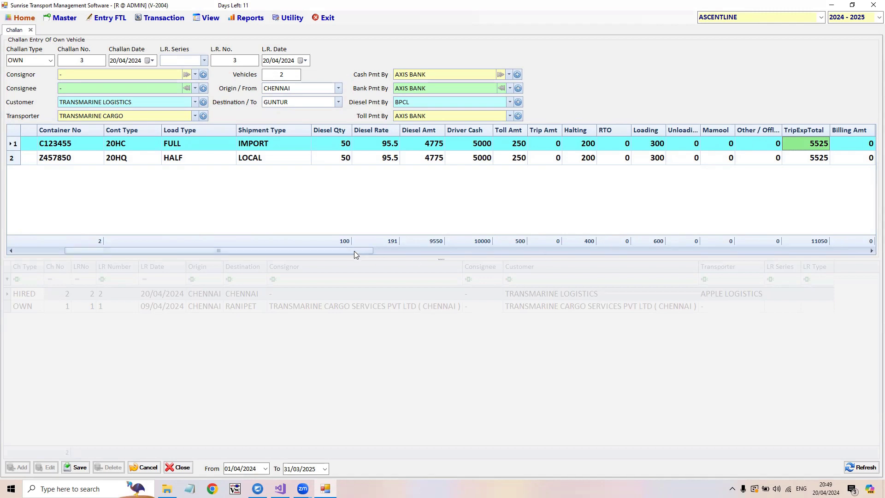
- Set the driver cash to 6000 for the first vehicle and repeat it for the second
drag(350, 250, 404, 251)
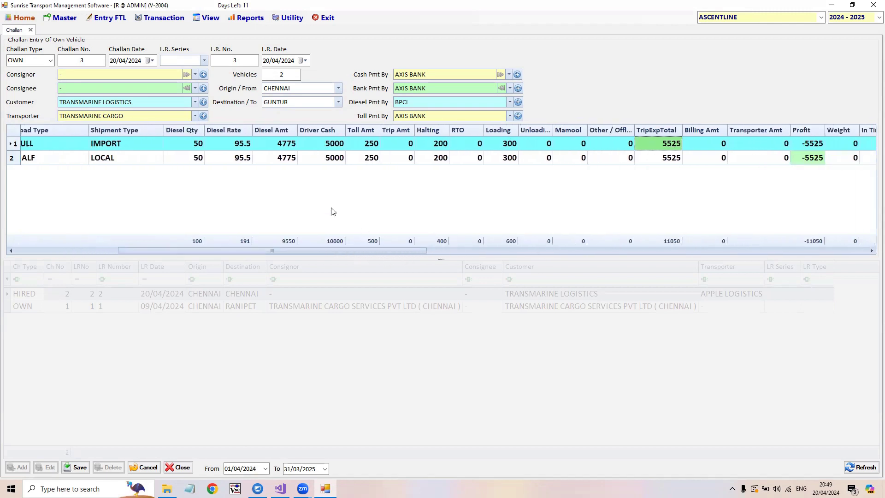
click(322, 144)
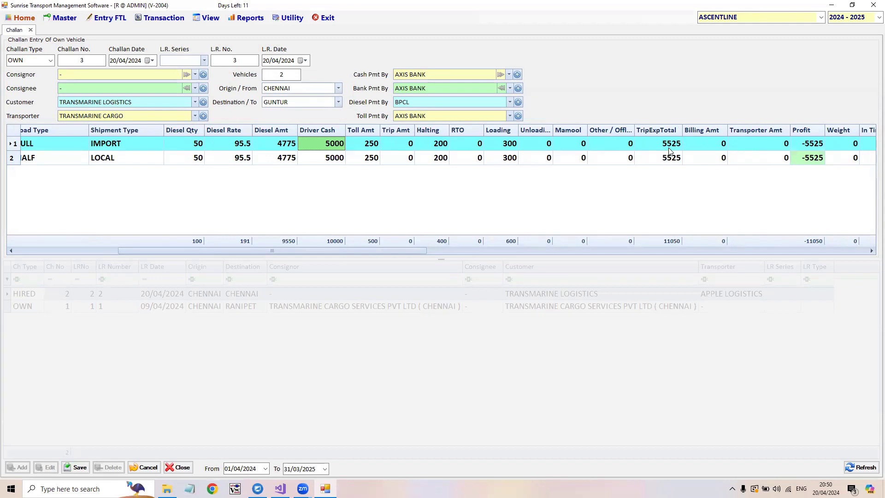
text(6000)
key(Left)
key(Return)
- Set the billing amount to 8000 for both vehicles and check the first vehicle's profit
click(709, 147)
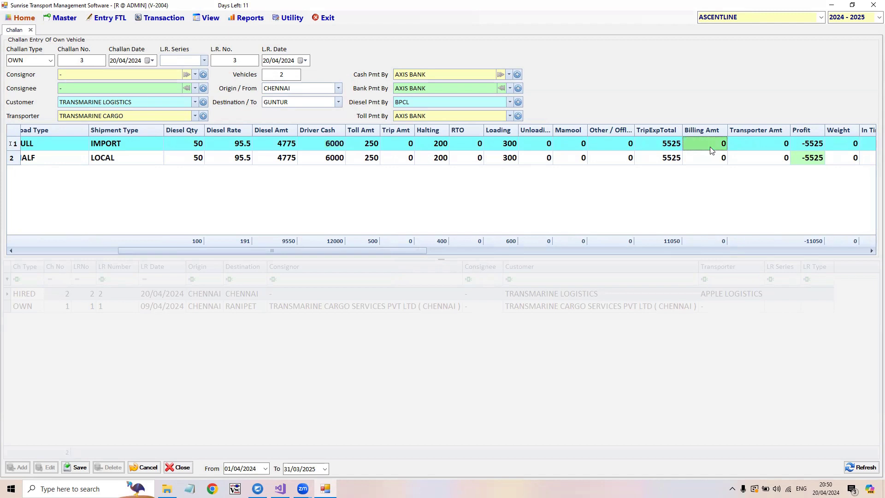
text(8000)
key(Return)
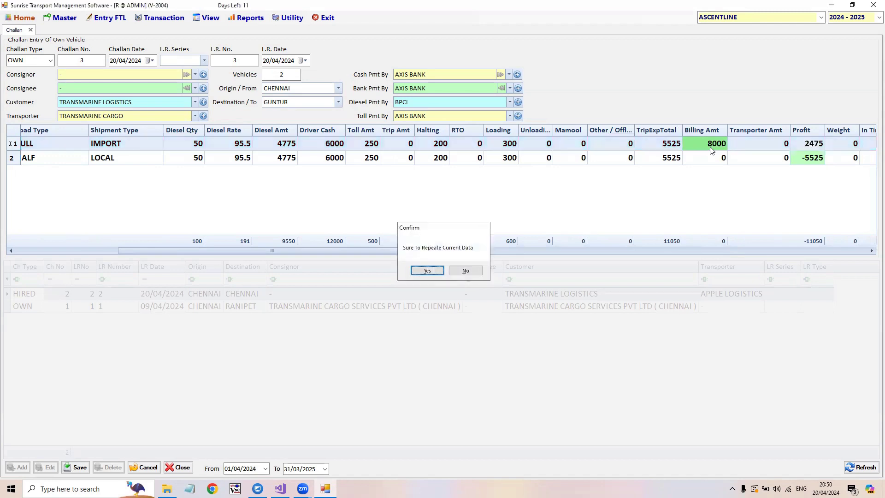
key(Return)
key(Tab)
key(Tab)
key(Up)
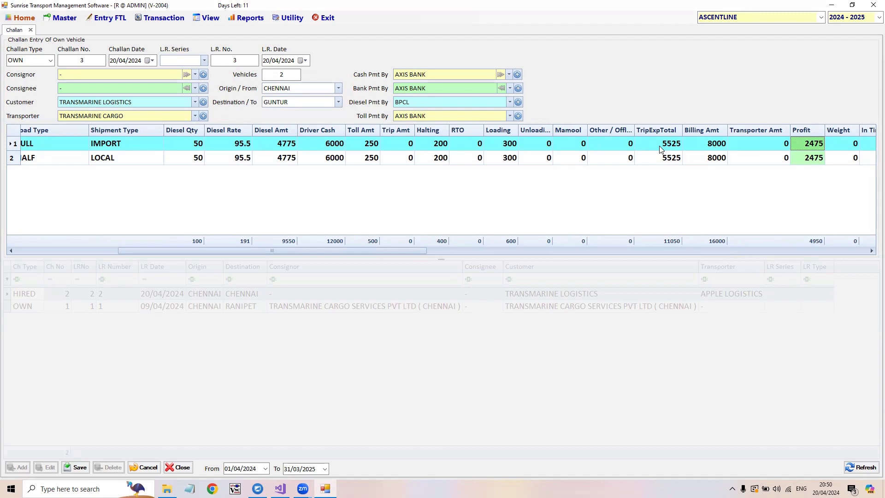
- Check the available challan types and the transporter amounts of both vehicles
click(50, 60)
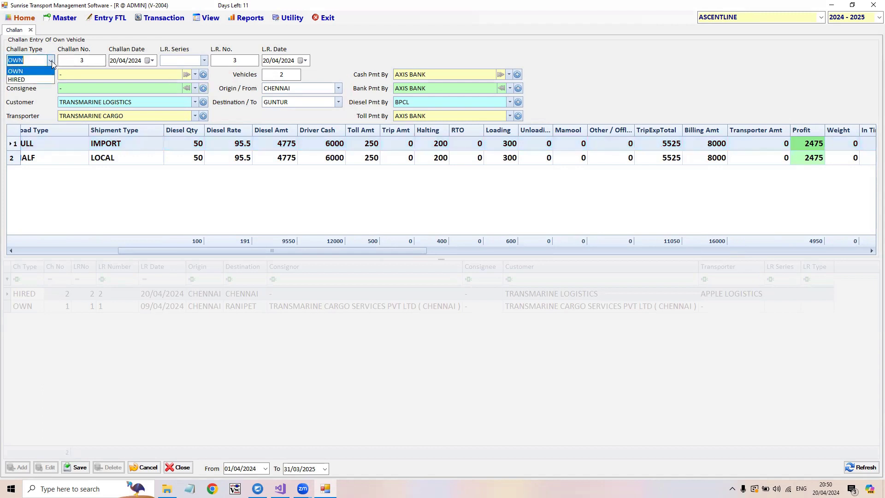
click(52, 61)
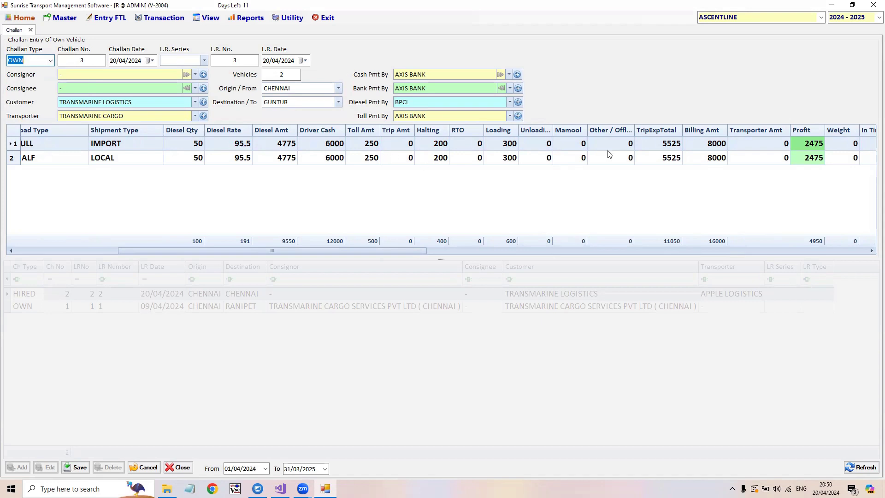
drag(415, 251, 520, 280)
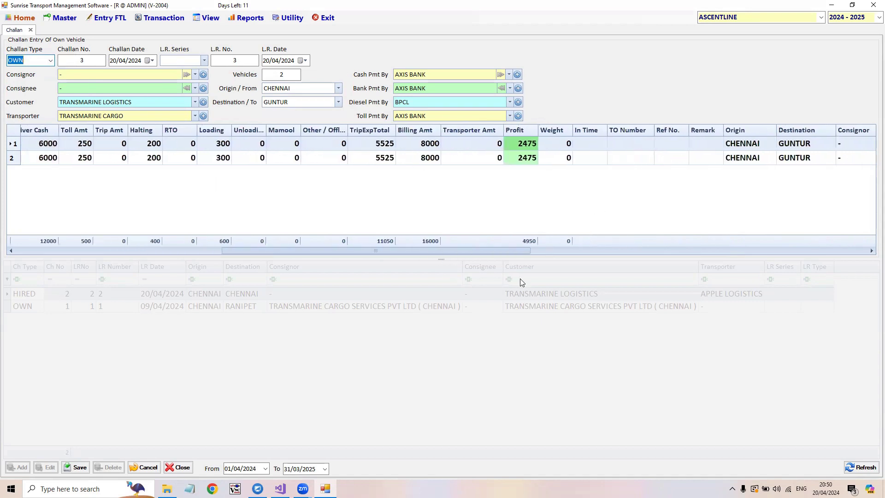
click(478, 143)
click(479, 157)
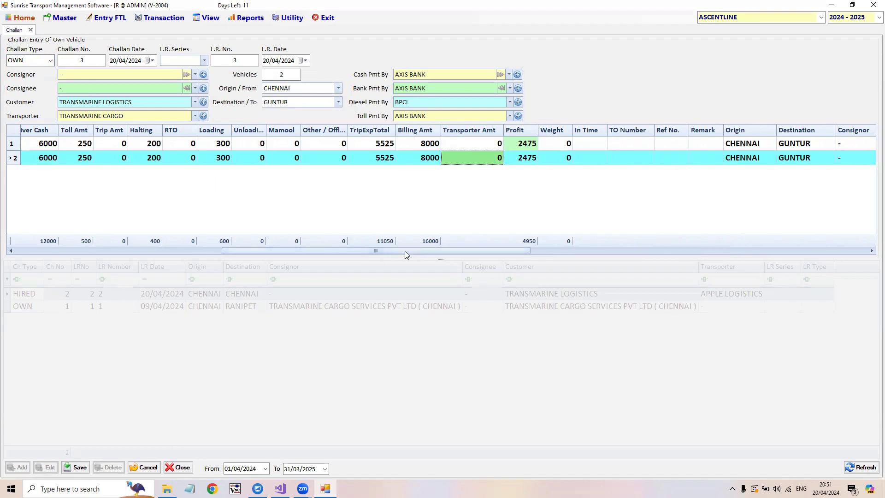
- Save the own-vehicle challan from Chennai to Guntur
drag(406, 252, 223, 252)
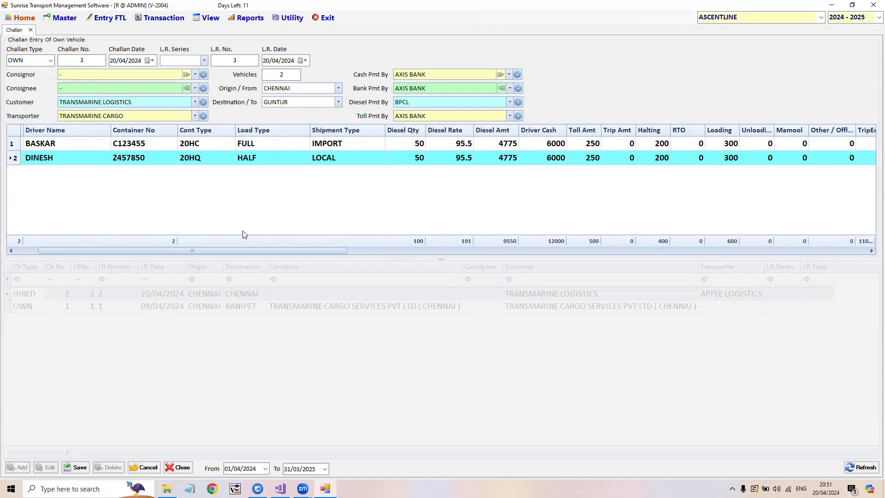
click(50, 63)
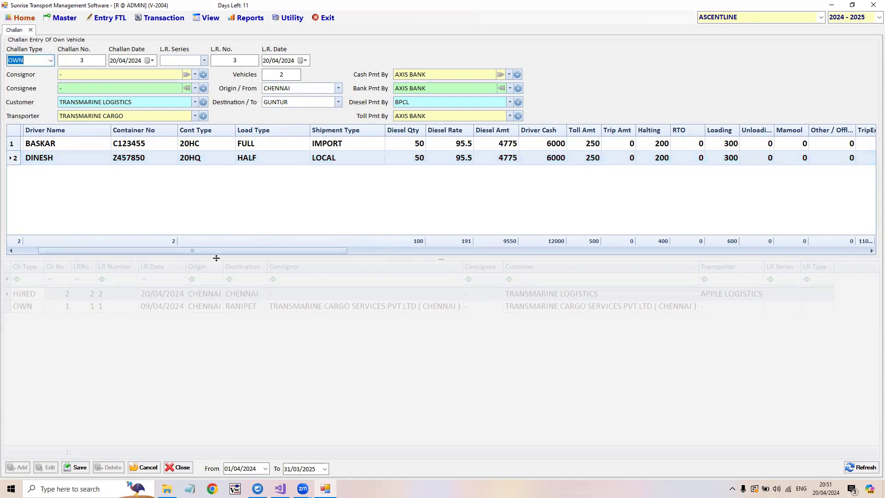
drag(235, 251, 147, 307)
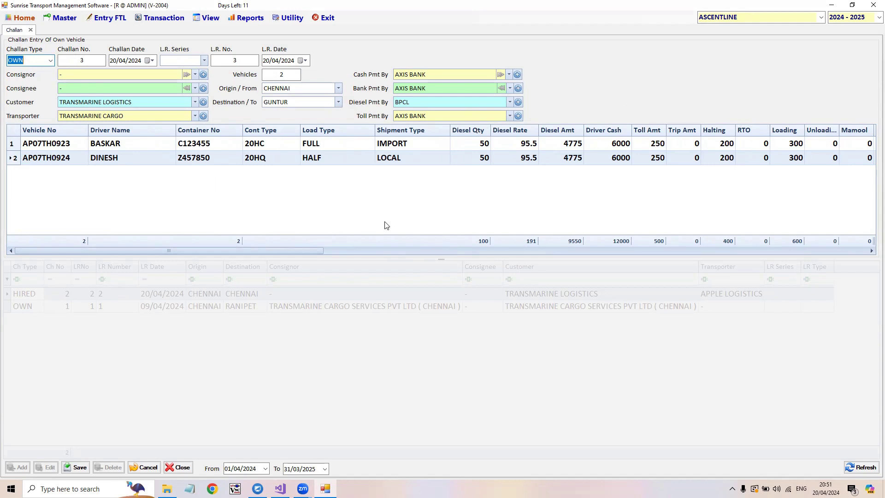
click(78, 473)
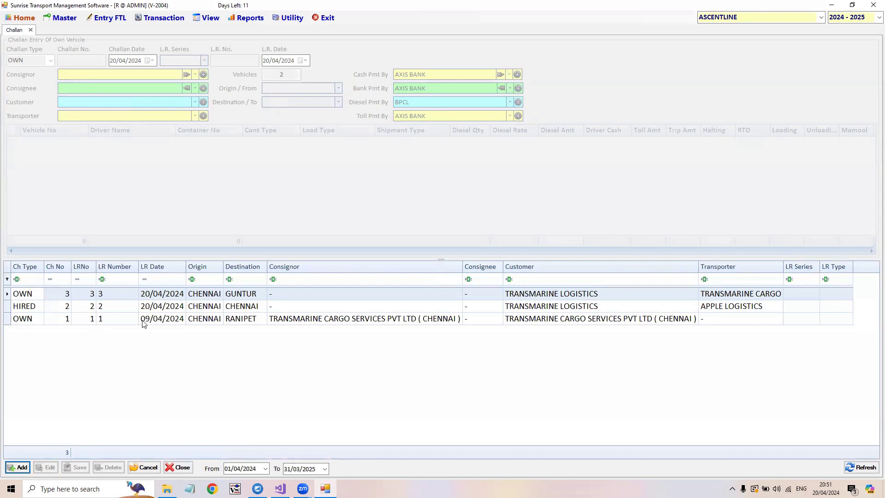
- View saved challans 3 and 2 in the list and open challan 3 in edit mode
click(102, 299)
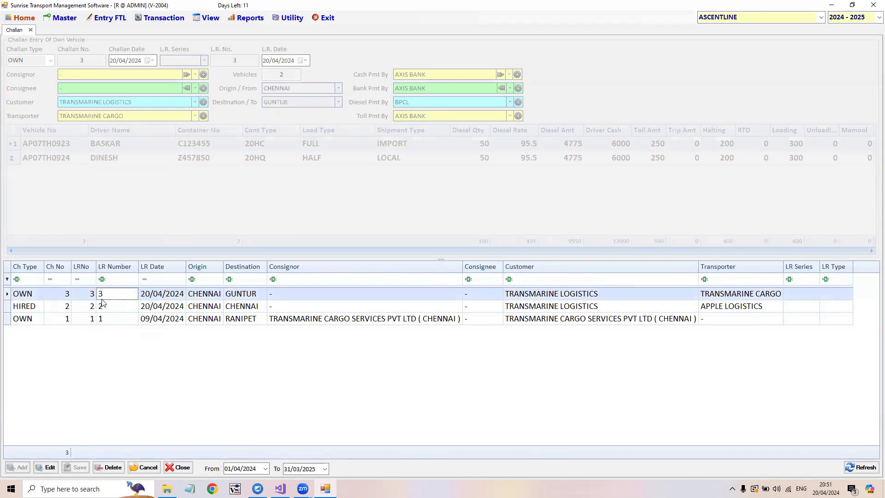
click(102, 305)
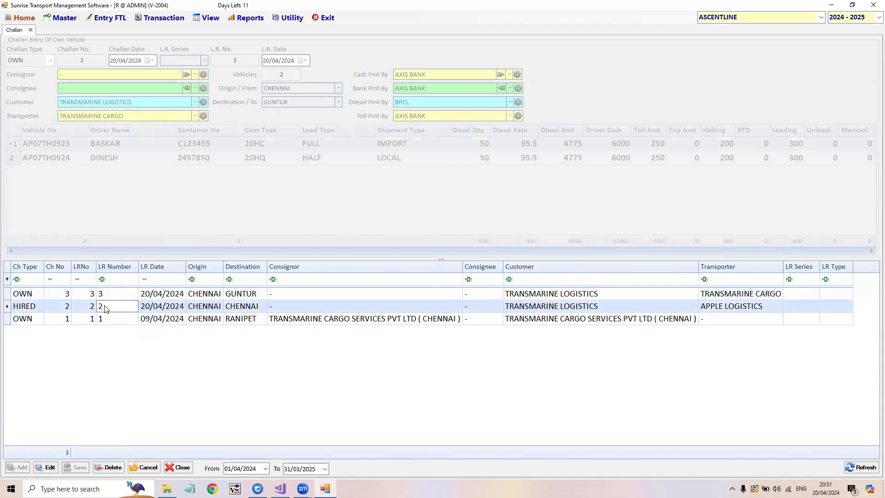
click(81, 298)
click(49, 467)
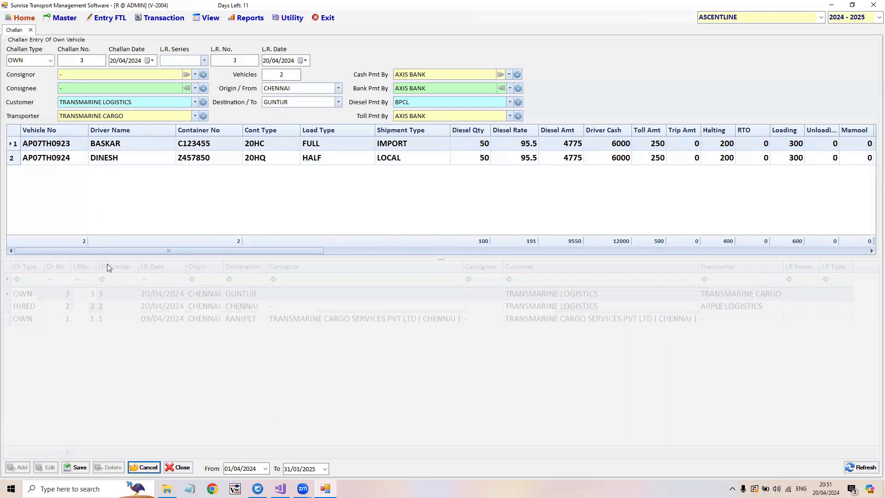
drag(103, 251, 152, 251)
drag(99, 282, 1, 295)
- Show the ledger account report for the driver of the first vehicle in challan 3
click(210, 18)
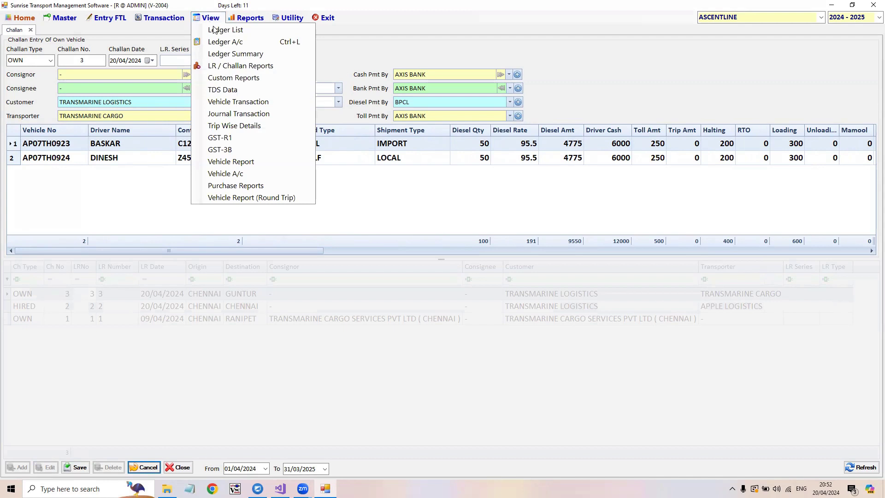
click(227, 42)
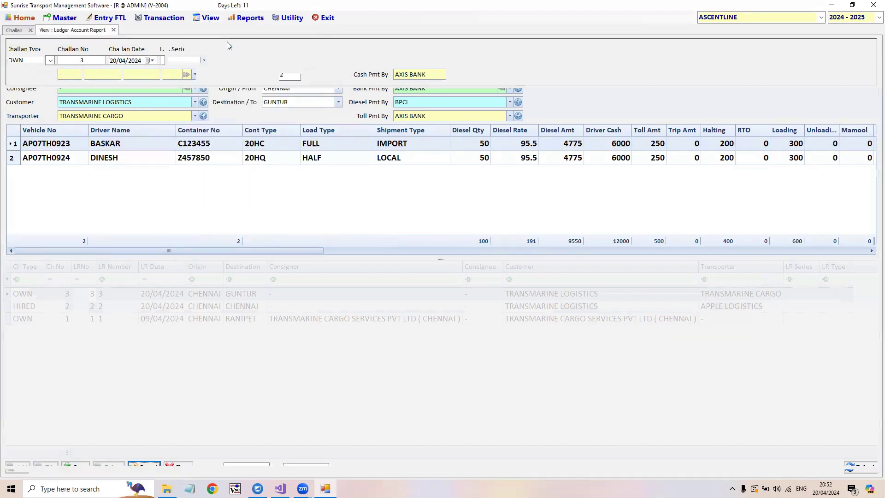
click(68, 61)
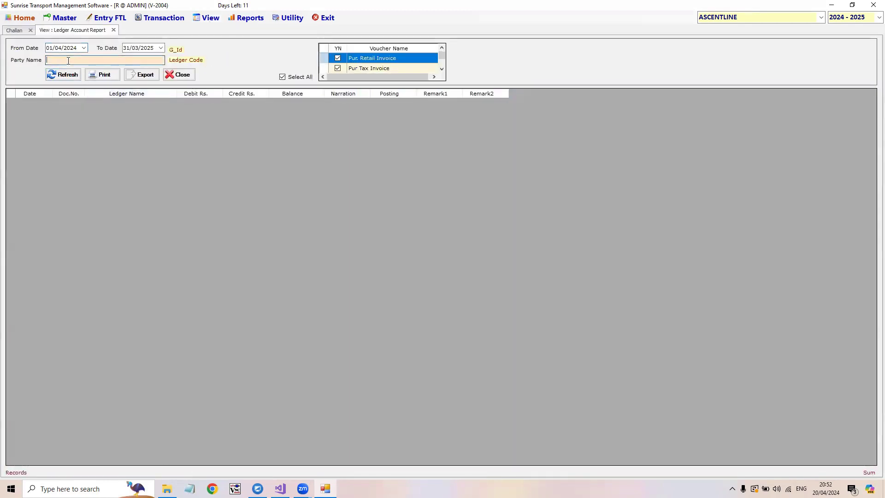
text(BASK)
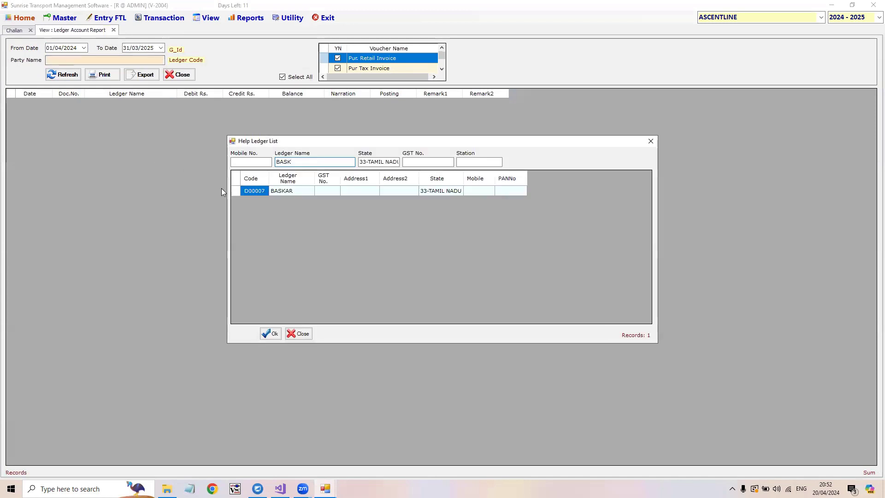
double_click(259, 190)
click(65, 78)
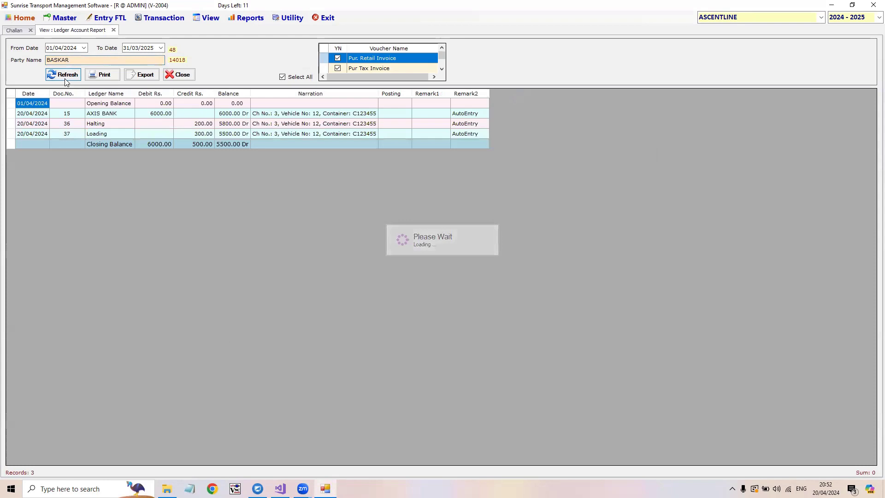
- Examine the driver's bank debit, halting and loading credits, and closing balance in the ledger
click(154, 117)
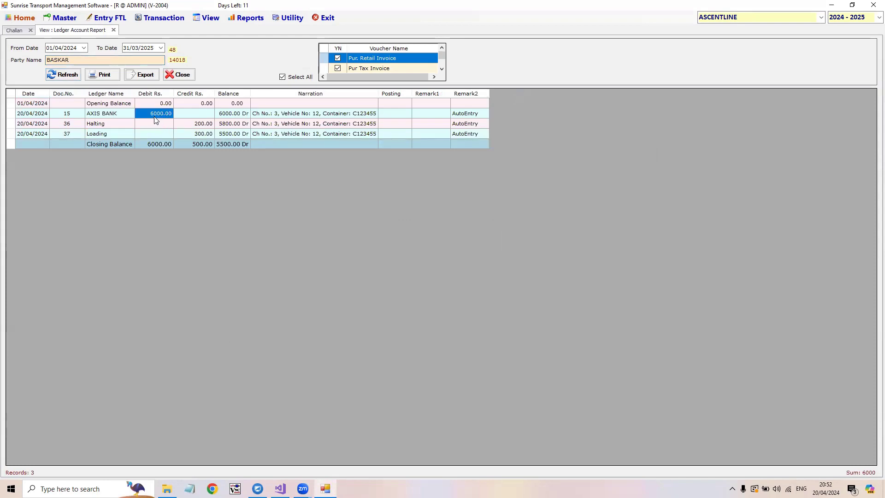
click(113, 115)
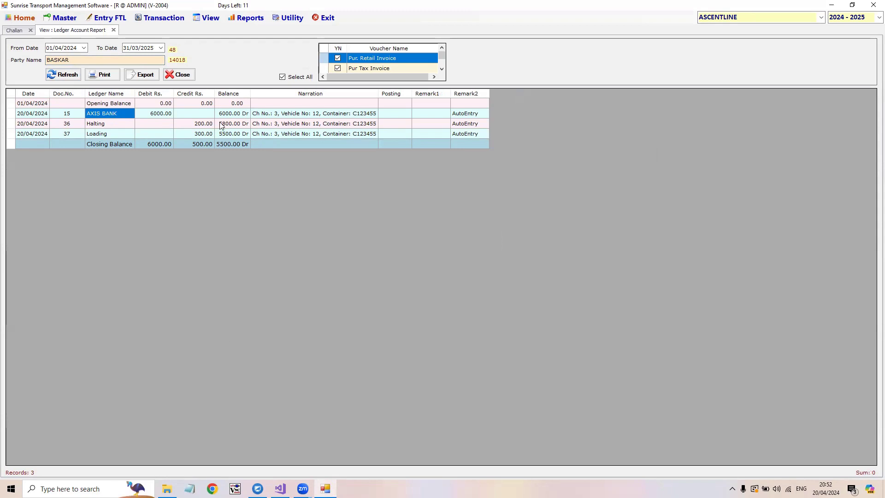
click(203, 127)
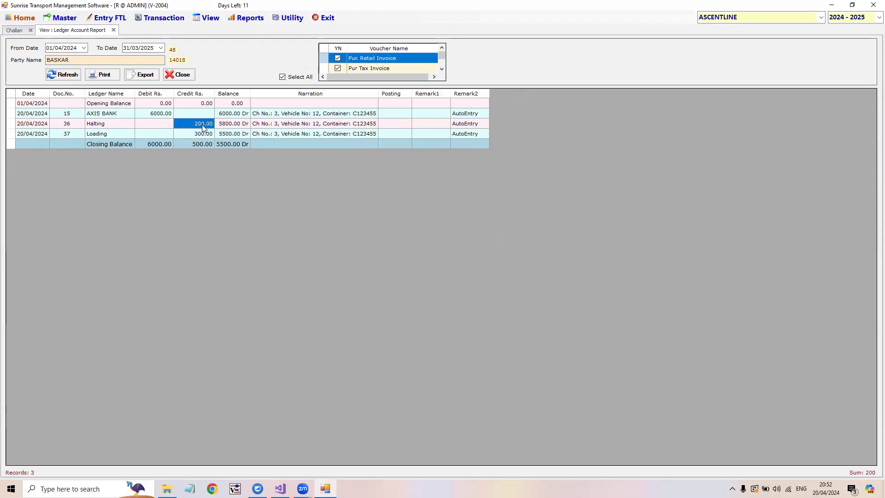
click(201, 137)
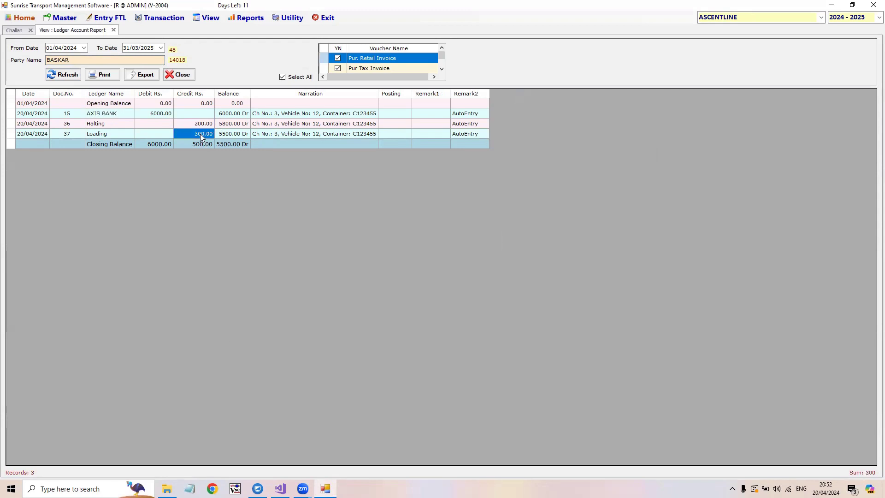
click(239, 145)
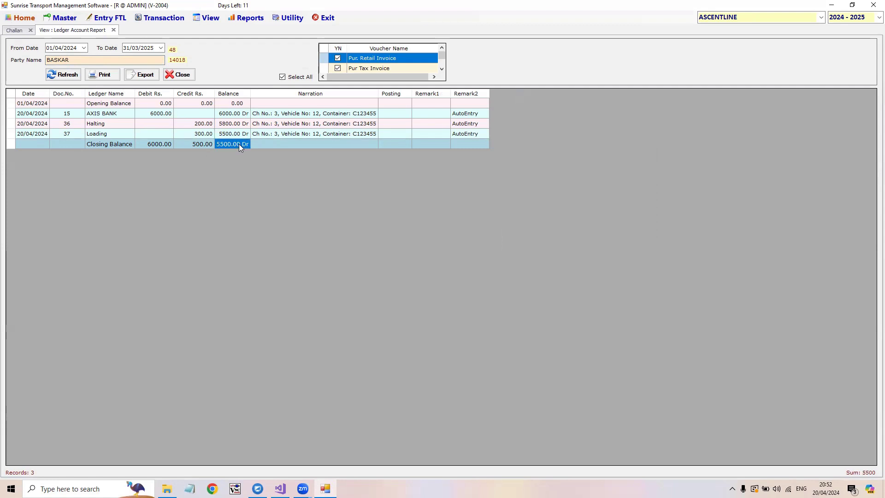
- Show the ledger account report for DieselAmt
click(81, 60)
text(DI)
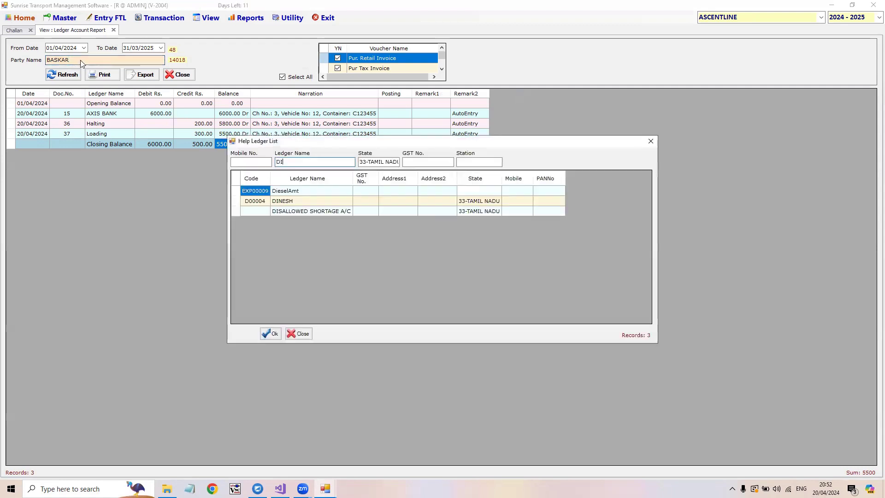
double_click(300, 192)
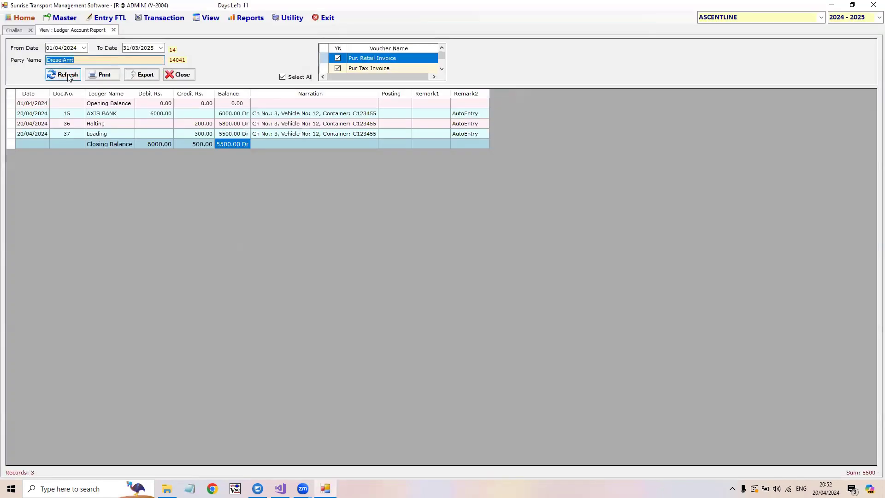
click(67, 75)
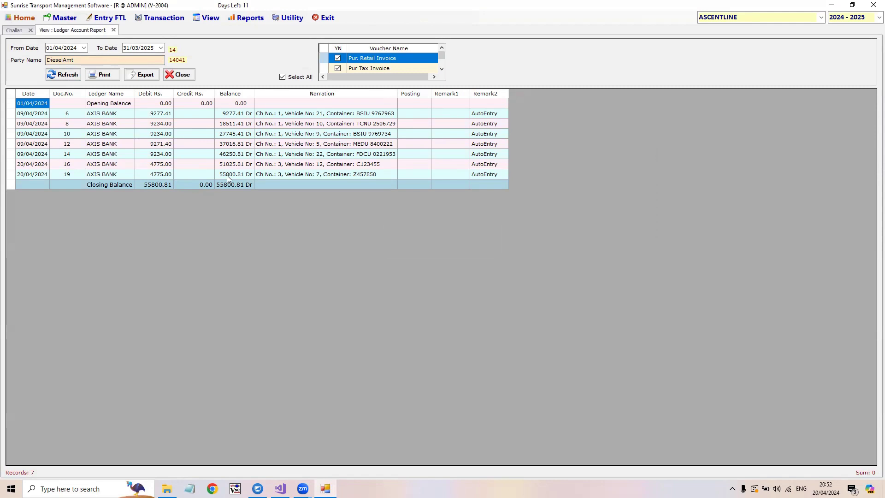
- Examine the narrations of the diesel ledger entries, especially the two for challan 3
click(176, 171)
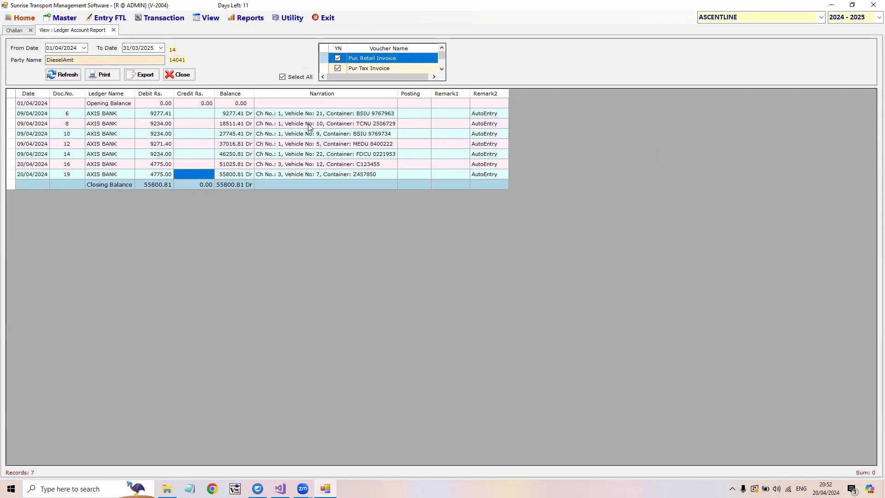
drag(295, 113, 297, 177)
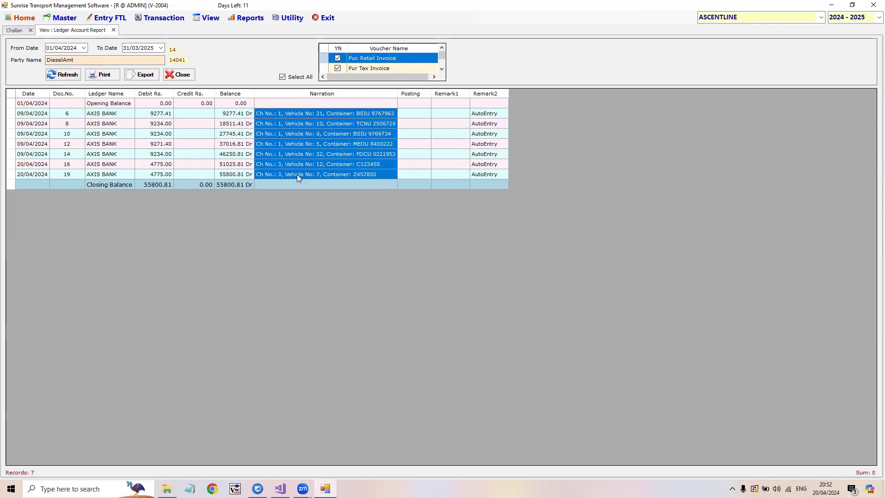
click(297, 176)
key(shift+Up)
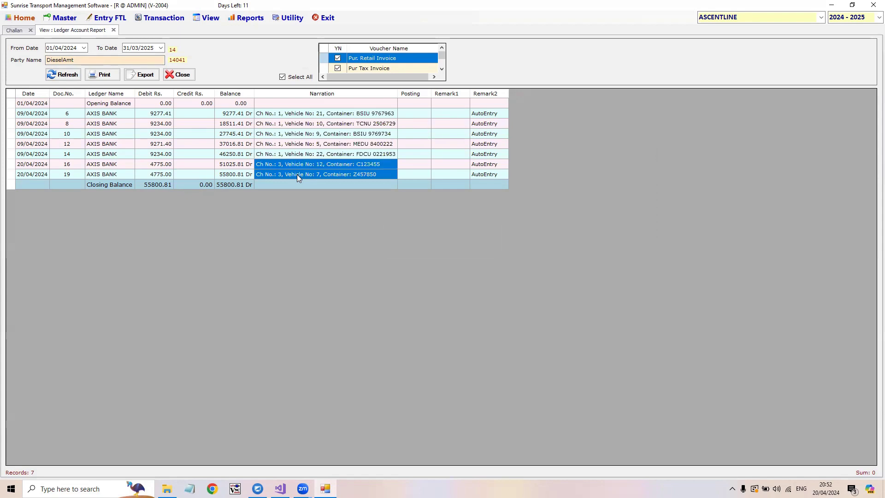
key(Down)
key(Up)
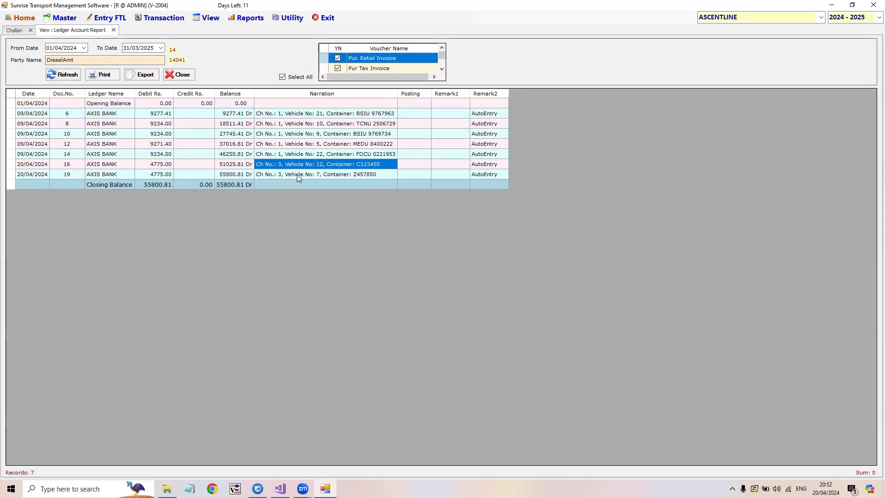
key(Down)
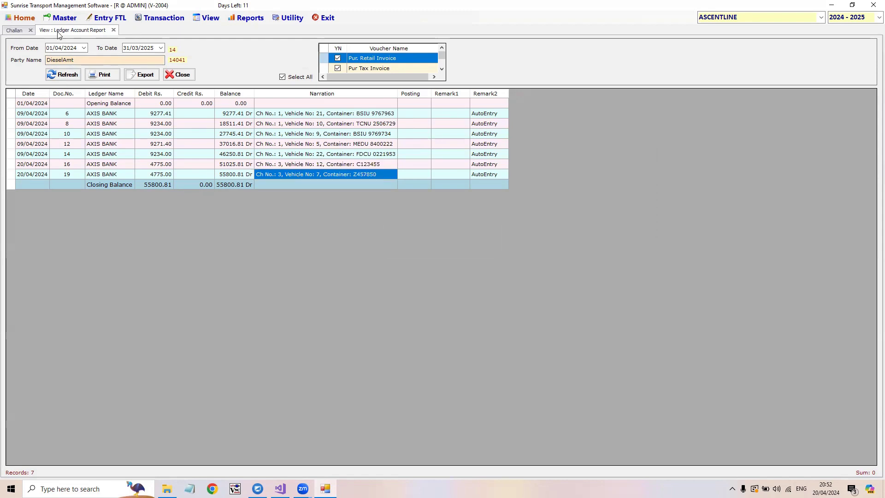
- Show the ledger account report for BPCL
click(80, 58)
text(BP)
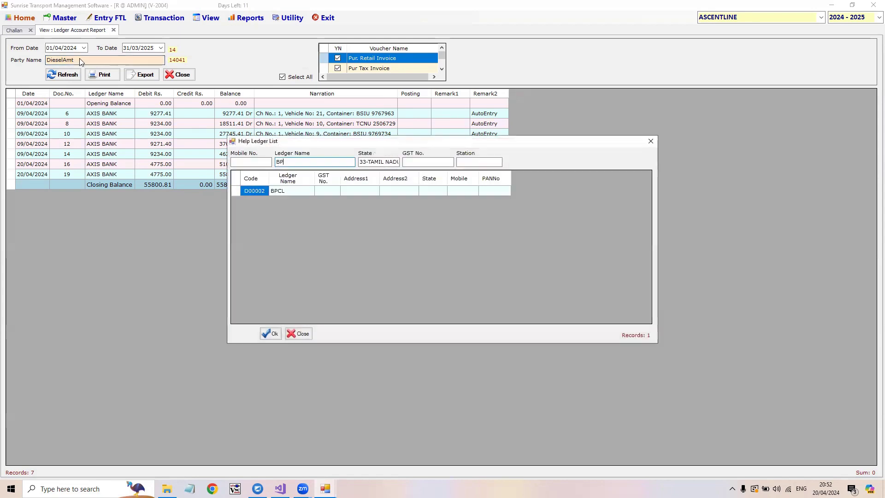
double_click(291, 192)
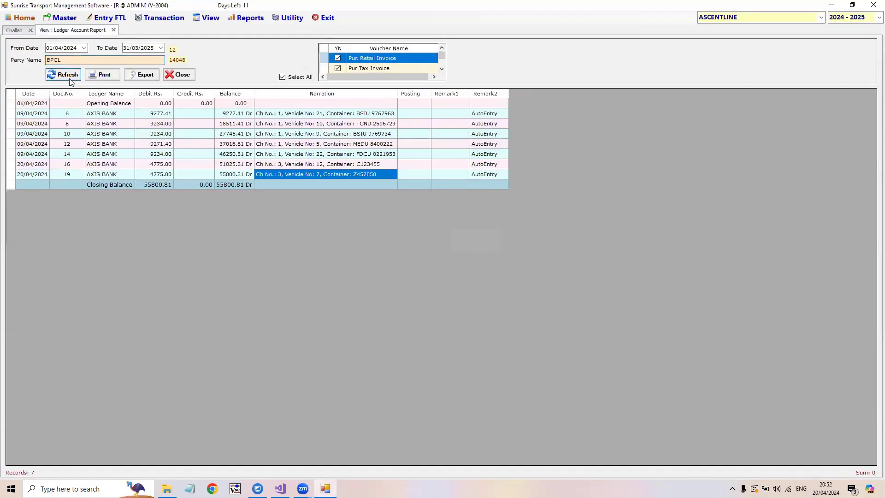
click(70, 80)
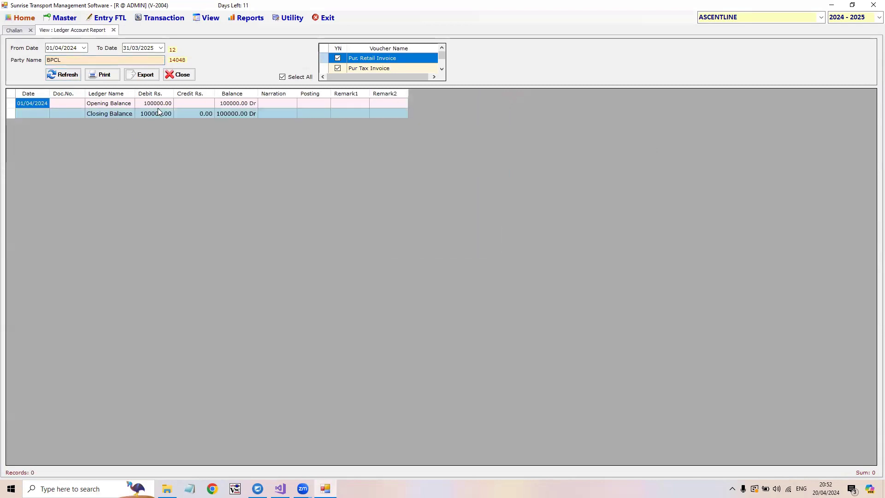
- Return to the challan form and cancel the editing of challan 3
click(24, 20)
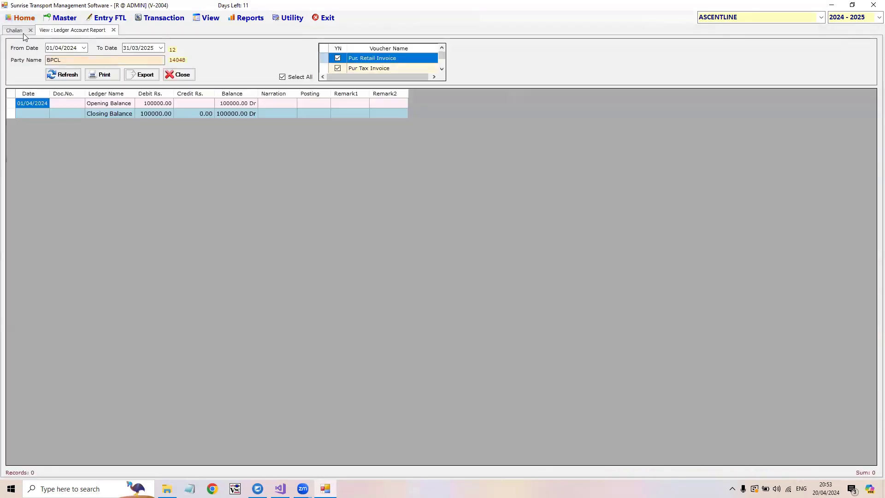
click(20, 32)
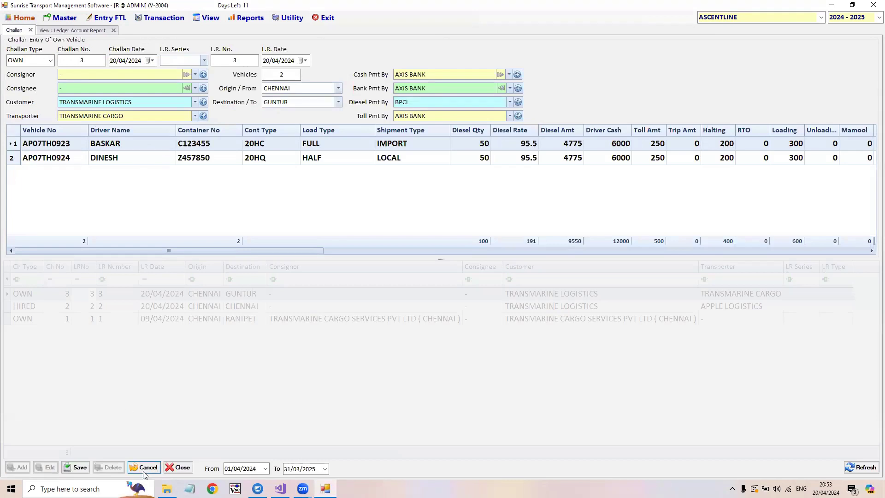
click(144, 468)
- Start a new challan and set its type to HIRED
click(21, 467)
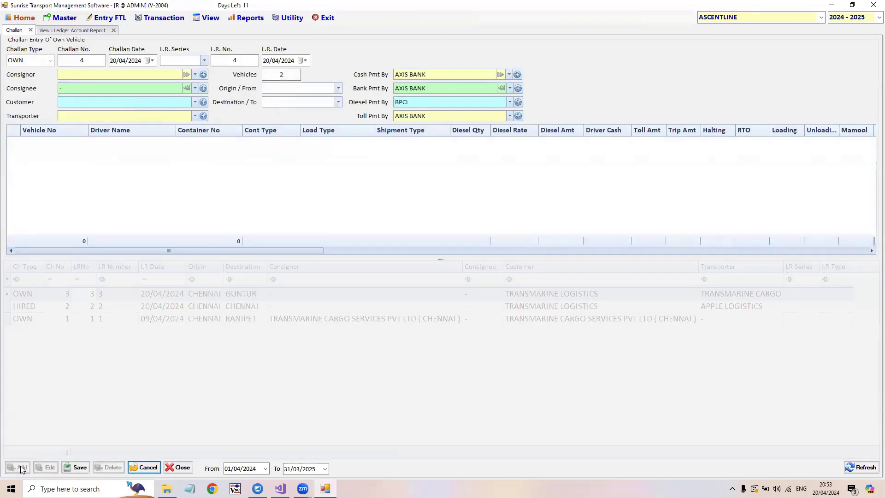
click(36, 61)
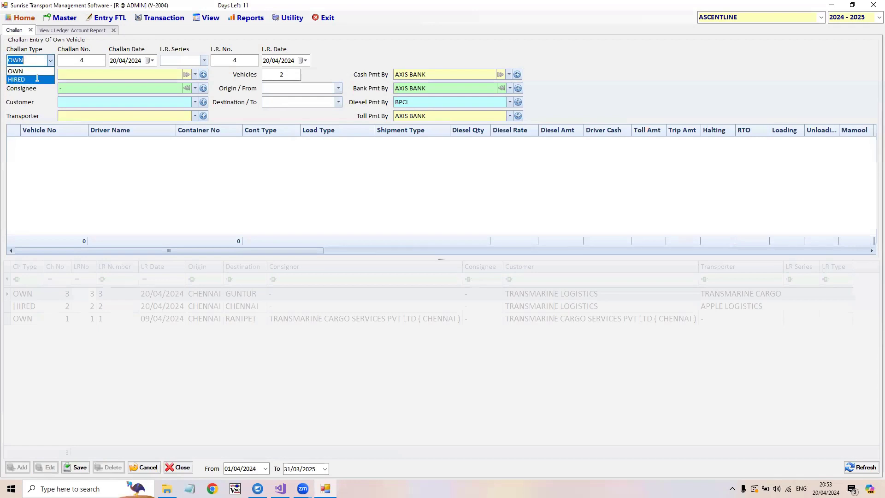
click(37, 78)
key(Tab)
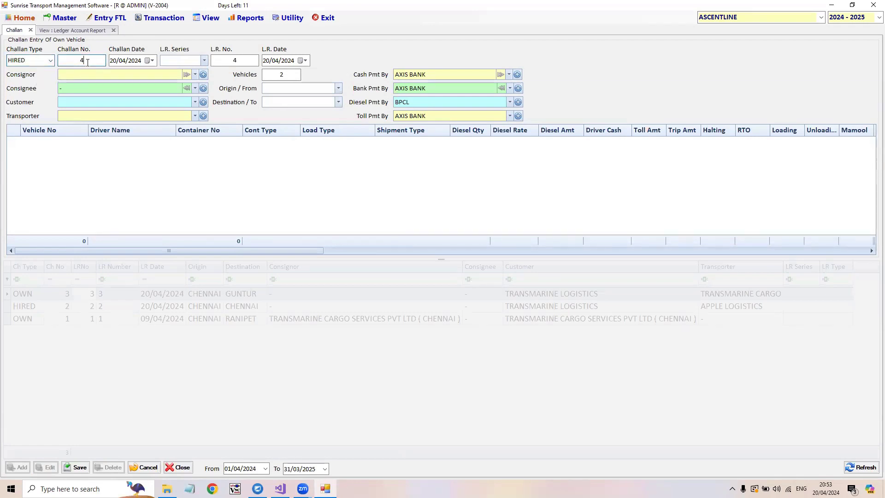
- Fill the consignor, consignee and customer with "-" and choose TRANSMARINE LOGISTICS as the transporter
click(142, 77)
key(Tab)
key(Tab)
key(Tab)
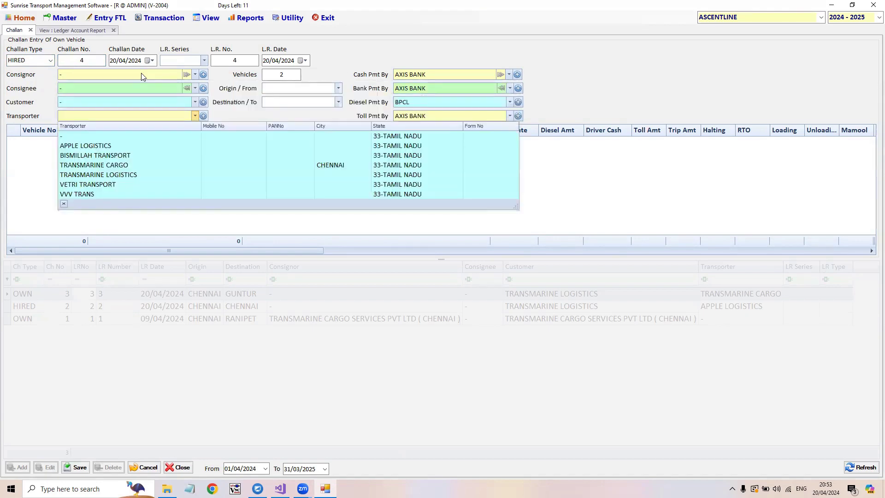
text(tran)
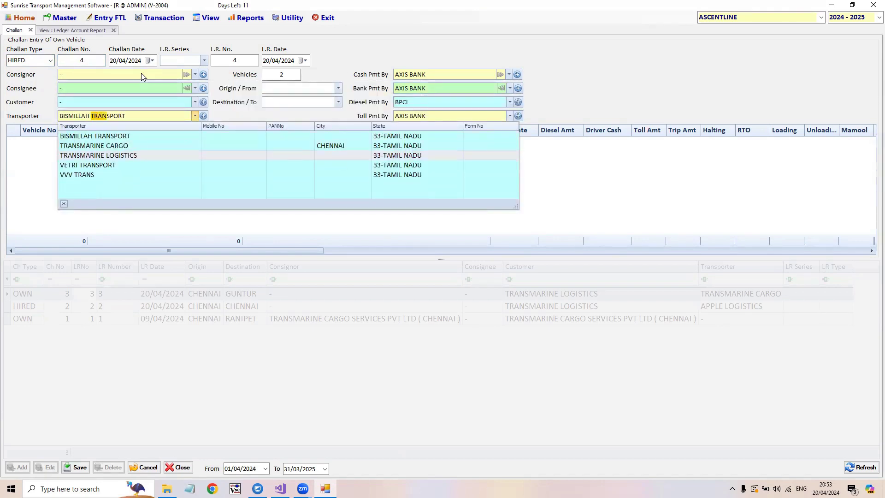
key(Return)
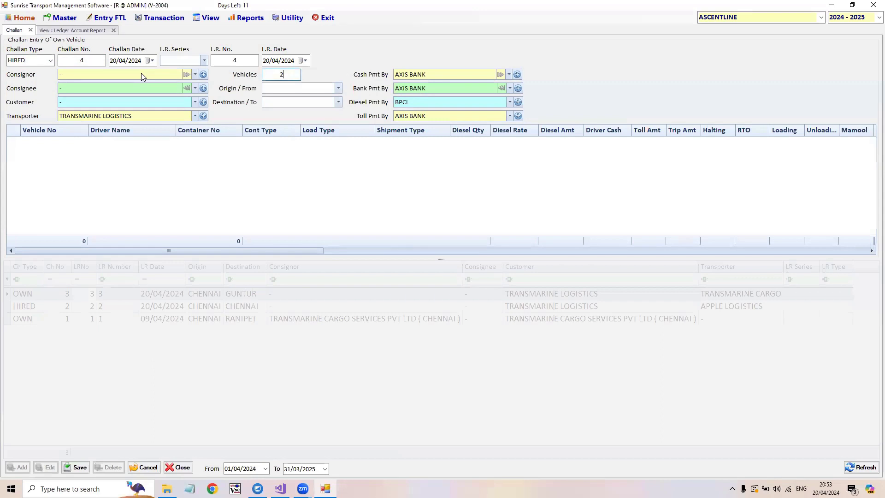
- Change the customer to TRANSMARINE LOGISTICS and the transporter to APPLE LOGISTICS
click(91, 105)
text(tr)
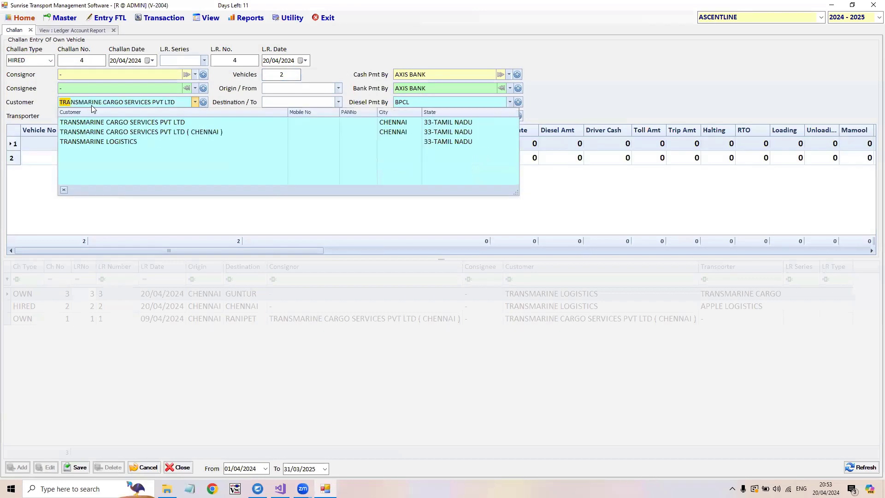
key(Down)
key(Down)
key(Return)
text(app)
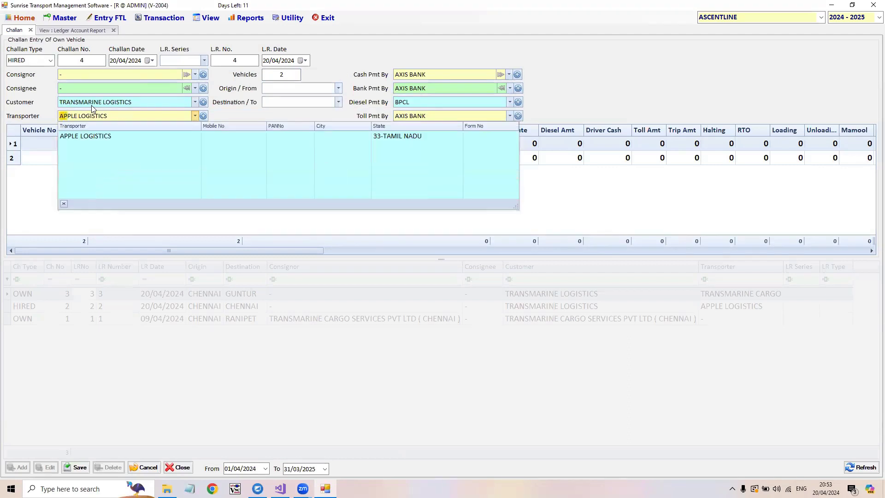
key(Return)
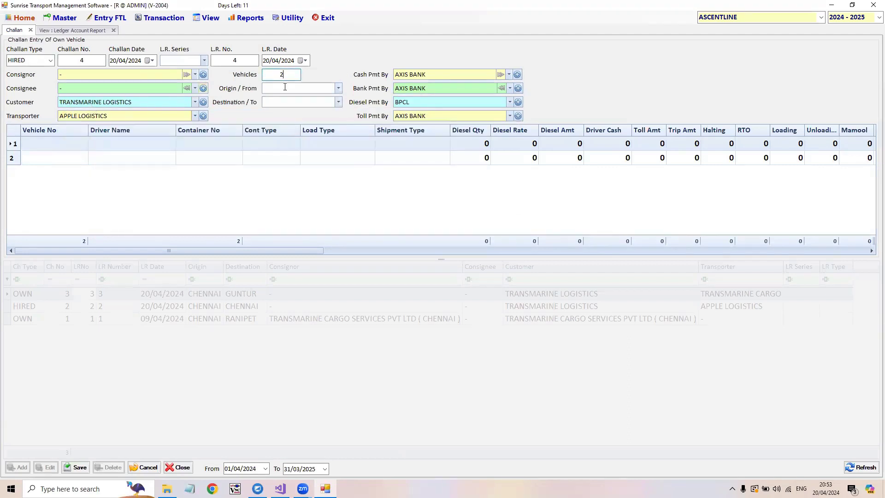
- Set the number of vehicles to 3, the origin to CHENNAI and the destination to GUNTUR
text(3)
key(Return)
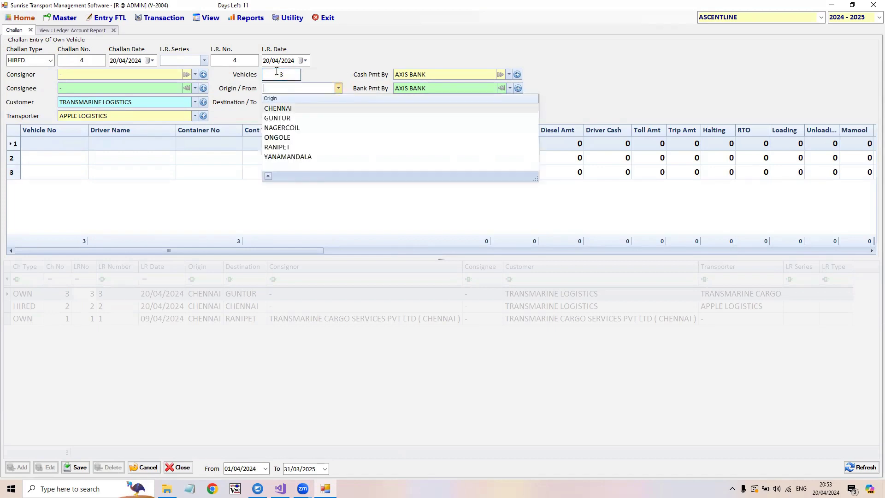
key(Return)
key(Down)
key(Return)
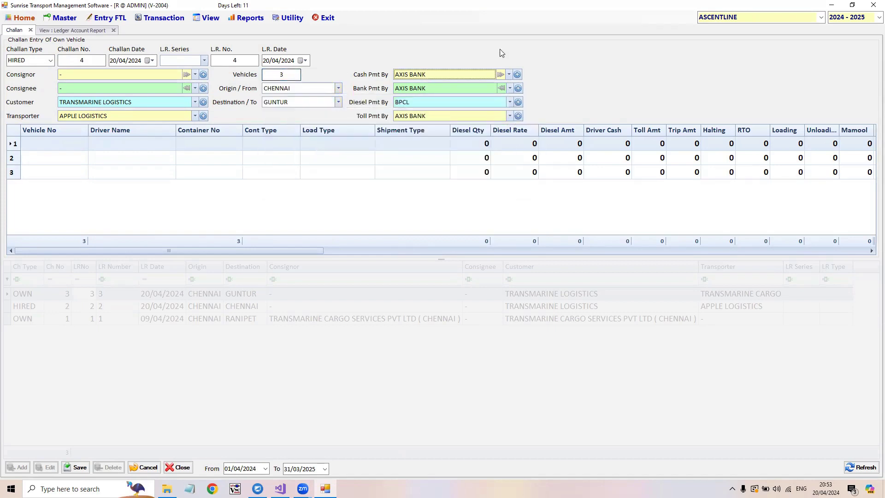
click(34, 140)
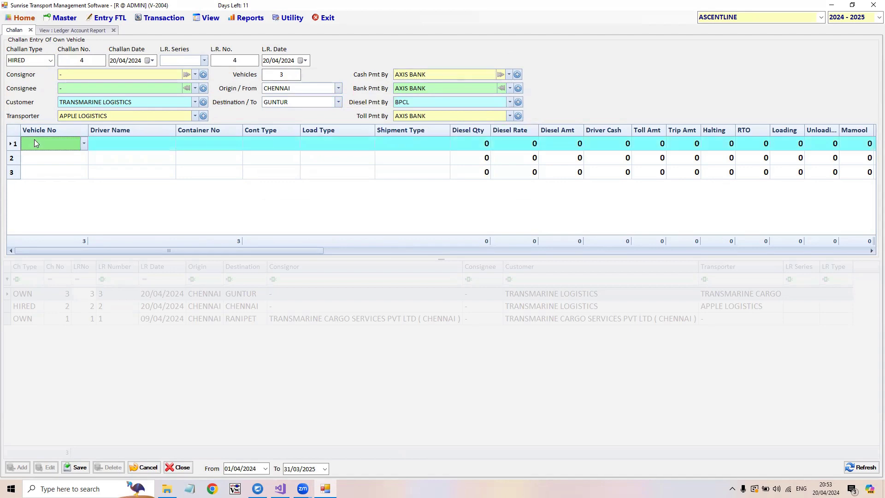
scroll(67, 200, down, 5)
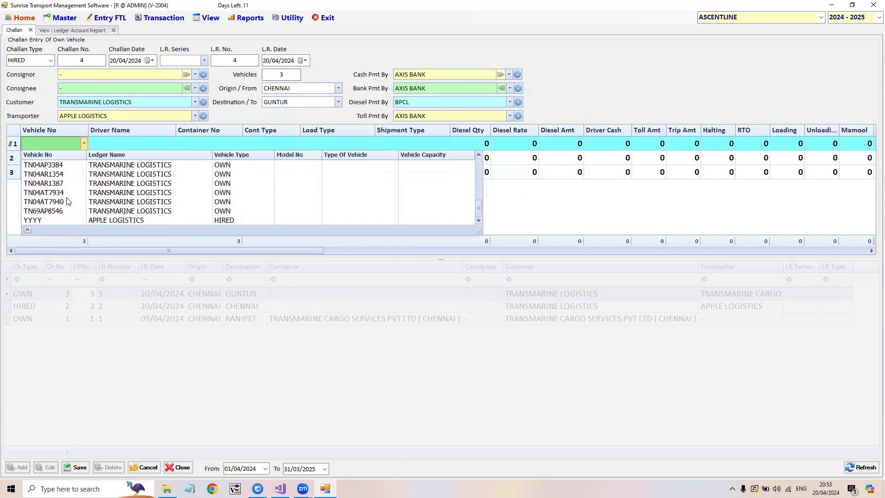
click(58, 192)
click(45, 158)
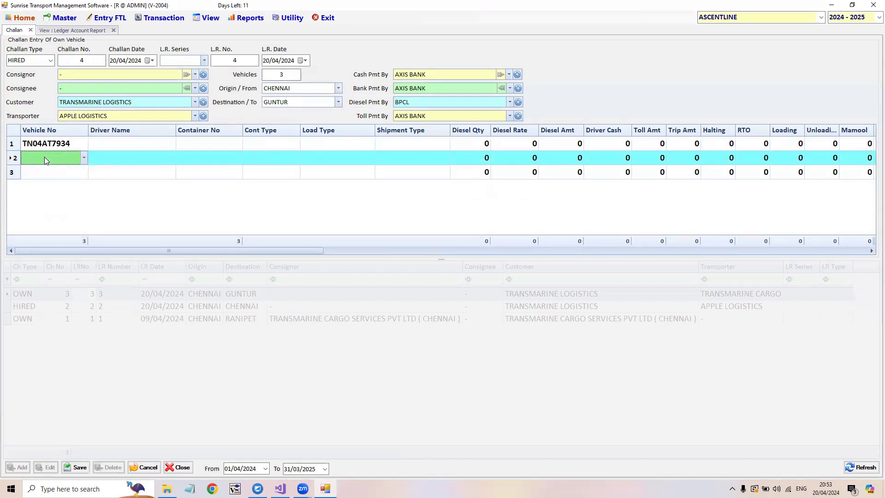
click(56, 215)
click(64, 174)
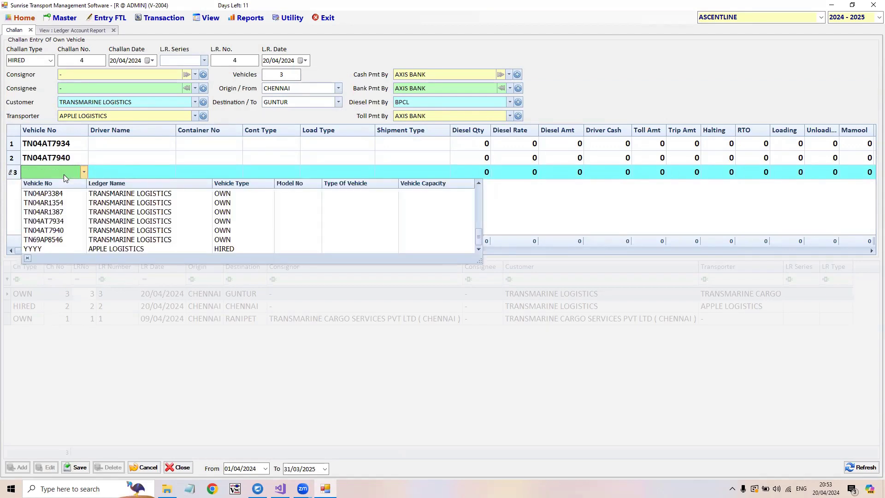
click(56, 239)
- Choose a different driver for each of the three vehicles
click(129, 144)
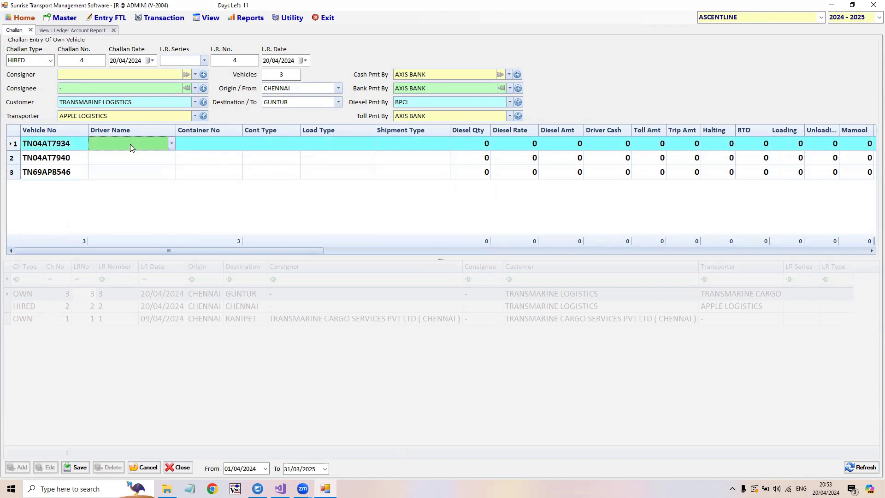
click(132, 202)
click(130, 156)
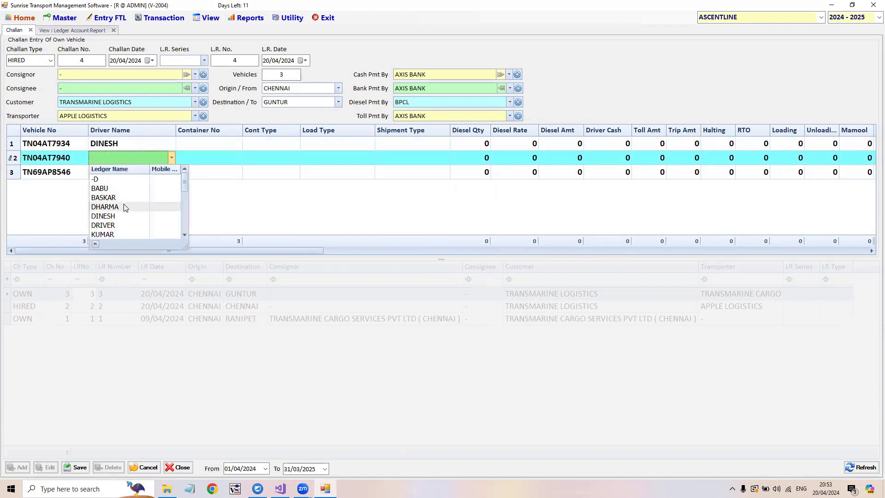
click(121, 207)
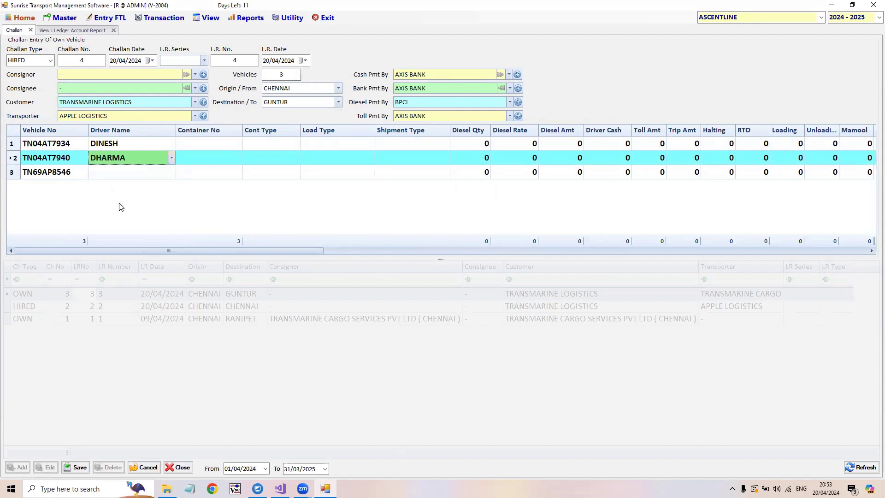
click(128, 171)
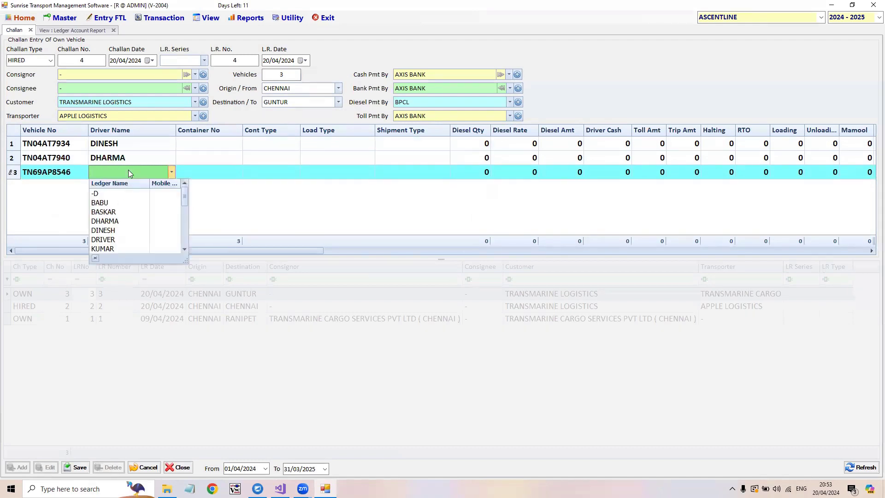
click(117, 247)
- Enter container numbers 1111, 2222 and 3333 for the three vehicles in order
click(209, 149)
text(1111)
key(Return)
text(2222)
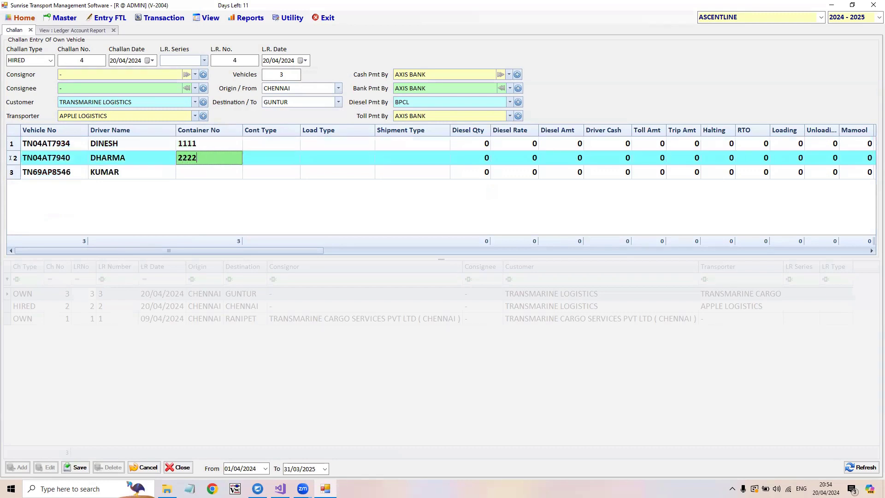
key(Return)
text(333)
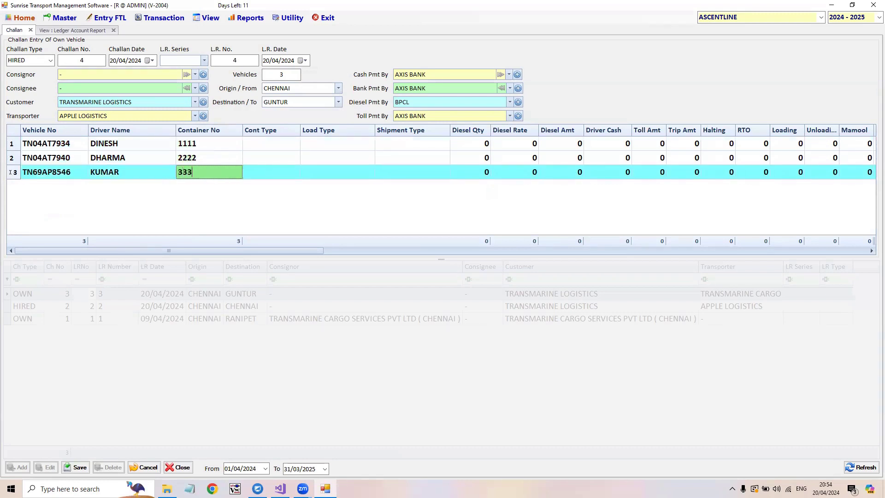
text(3)
key(Tab)
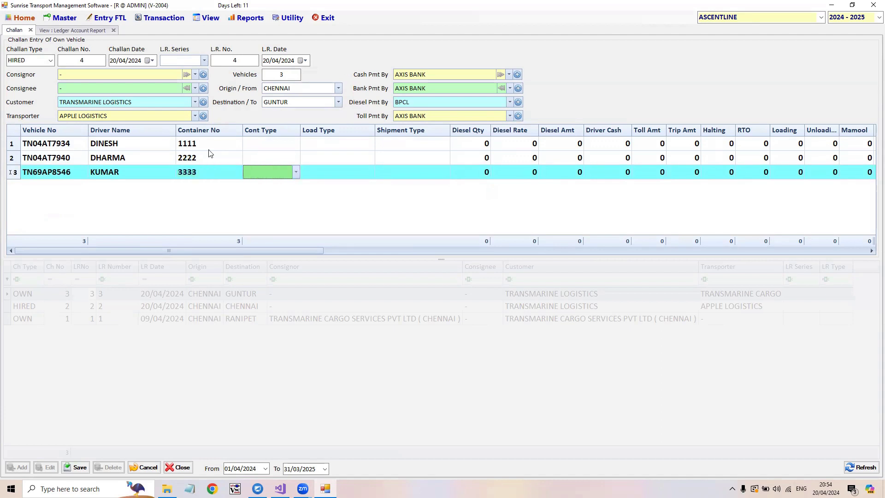
- Set the container type to 20FR for the second vehicle and 20HC for the third
click(271, 147)
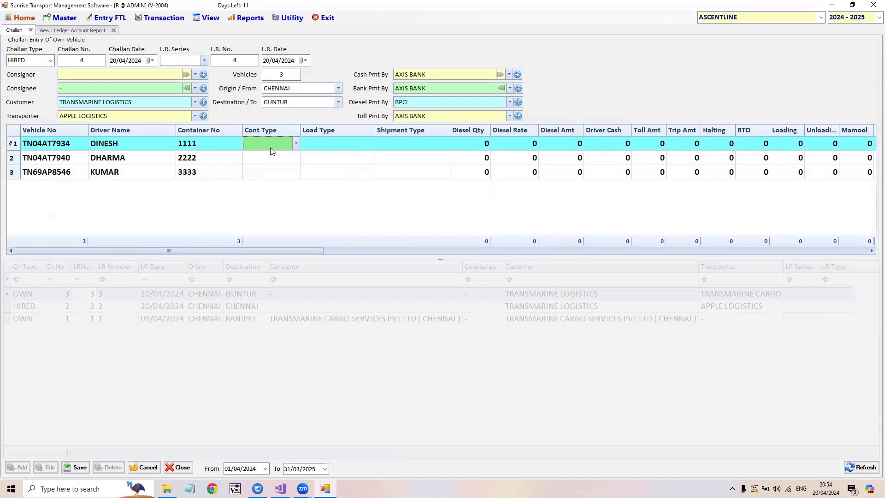
key(Down)
key(alt+Down)
key(Down)
key(Return)
key(Down)
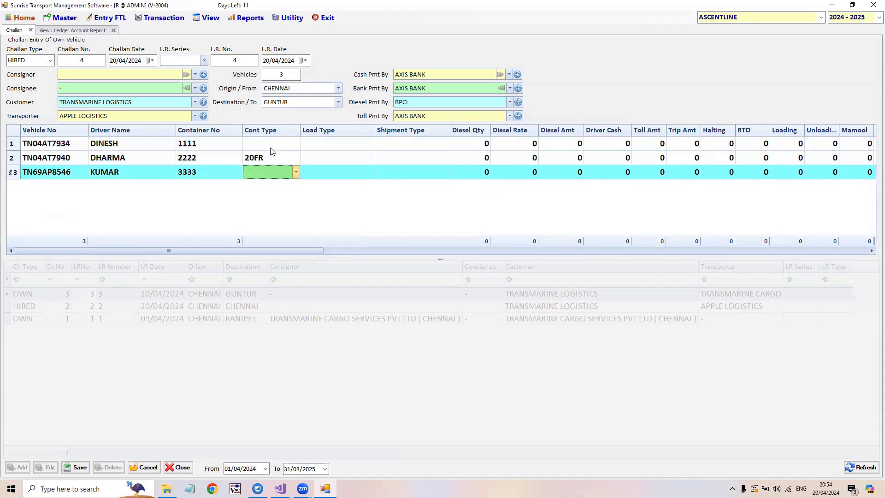
- Set the first vehicle's container type to 40HC
key(Down)
key(Down)
key(Return)
key(Up)
key(Return)
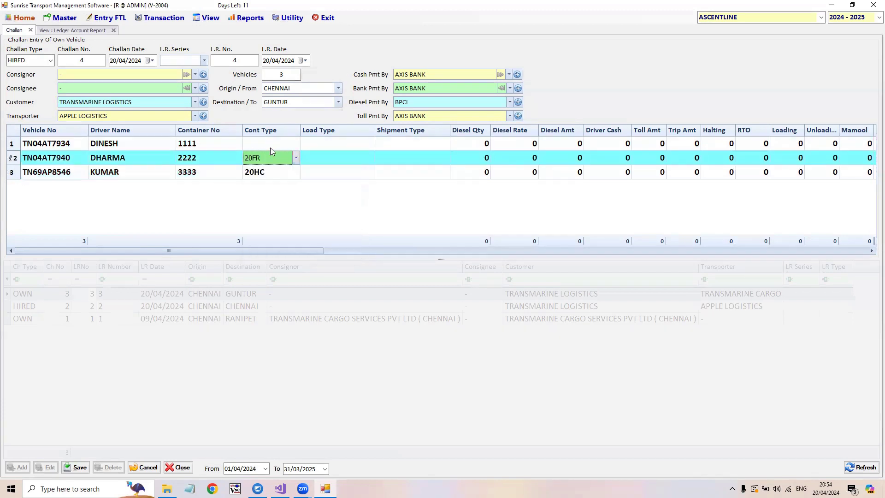
key(Up)
key(alt+Down)
- Set the load type to FULL for the first two vehicles and HALF for the third
key(Down)
key(Down)
key(Down)
key(Return)
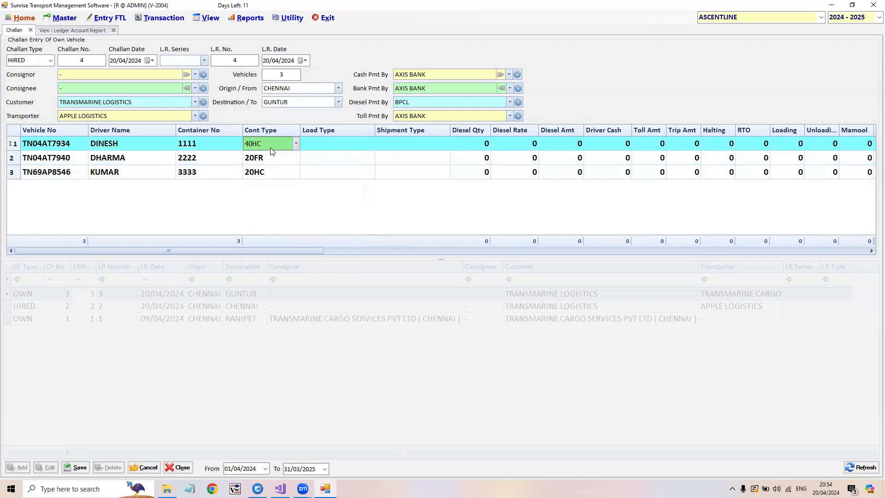
key(Tab)
key(alt+Down)
key(Return)
key(Down)
key(alt+Down)
key(Return)
key(Down)
key(alt+Down)
- Set the shipment type to IMPORT for the third and second vehicles and EXPORT for the first
key(Down)
key(Down)
key(Return)
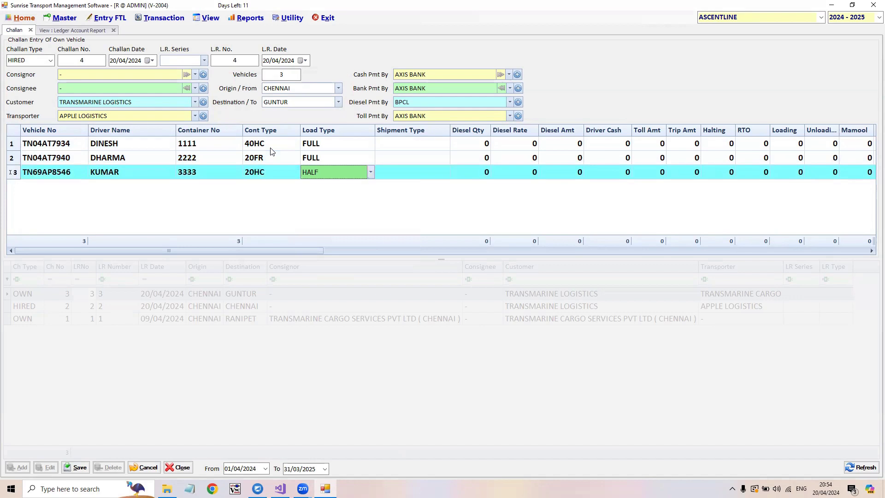
key(Tab)
key(alt+Down)
key(Return)
key(Up)
key(alt+Down)
key(Down)
key(Return)
key(Up)
key(alt+Down)
key(Down)
key(Down)
key(Return)
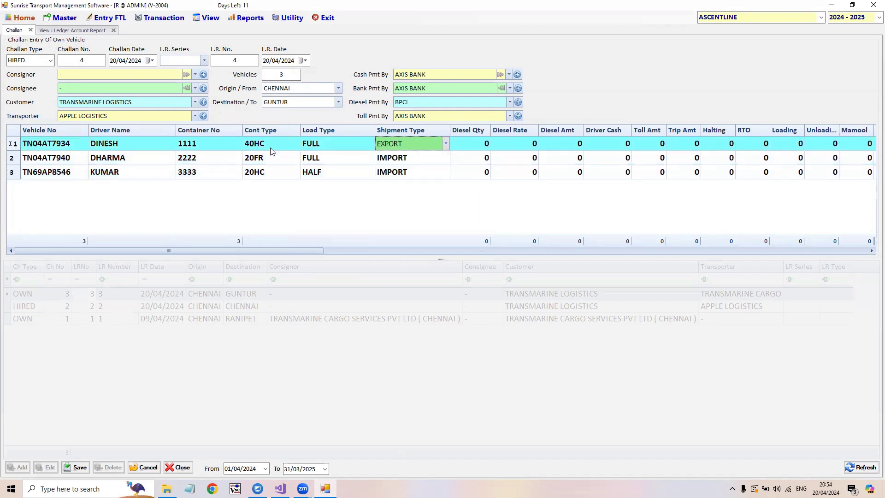
- Leave the trip expenses of the first vehicle at 0 and enter a billing amount of 5000 for all three vehicles
key(Tab)
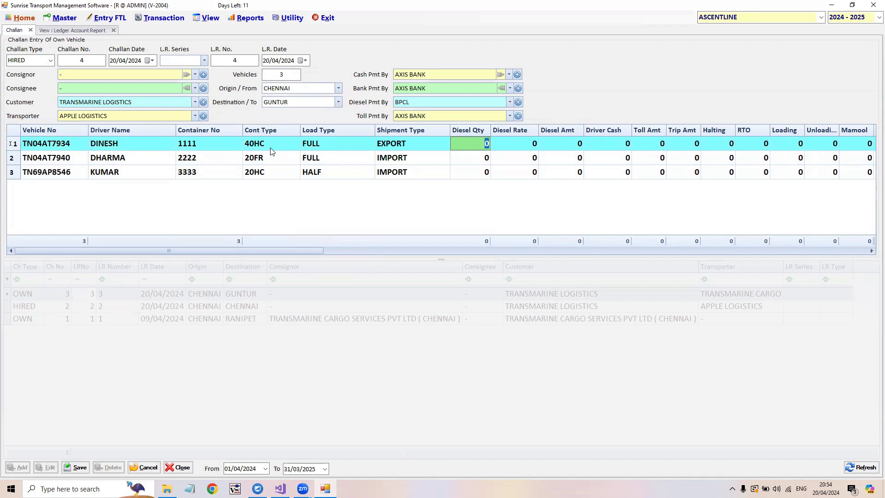
key(Tab)
key(Tab)
key(Tab)
key(Tab)
key(Tab)
key(Tab)
key(Tab)
key(Tab)
key(Tab)
key(Tab)
key(Tab)
key(Tab)
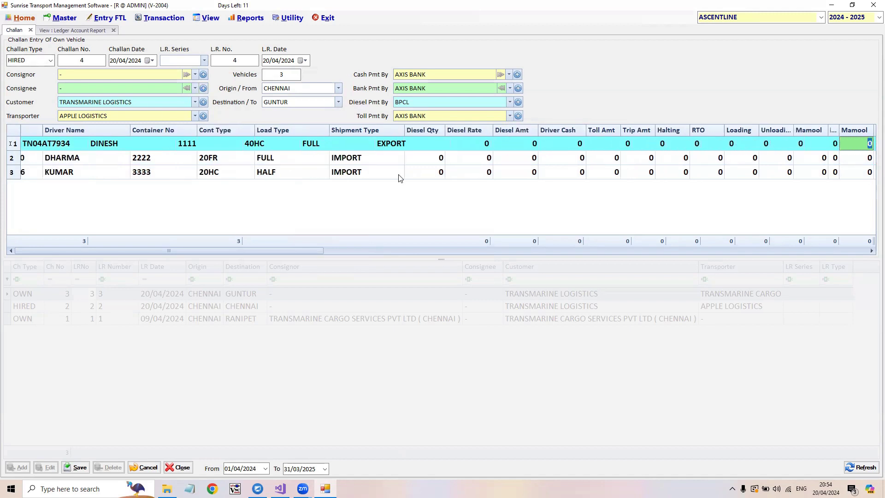
key(Tab)
text(5000)
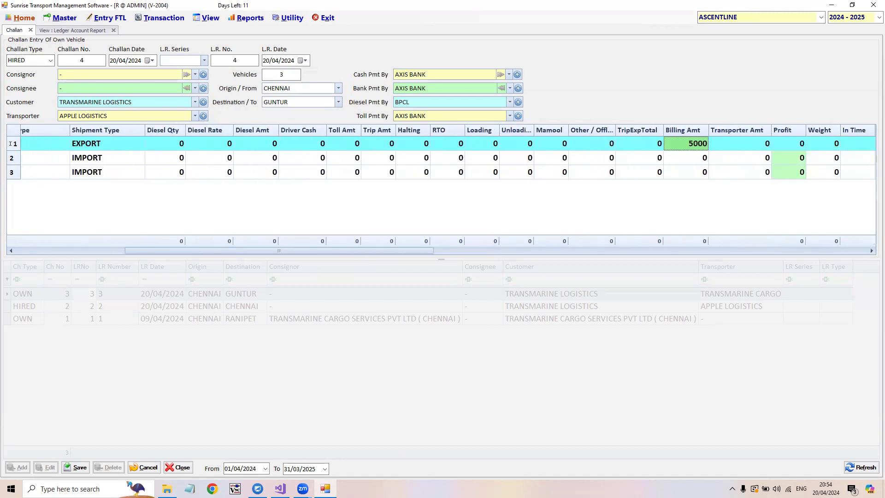
key(Return)
key(Left)
key(Return)
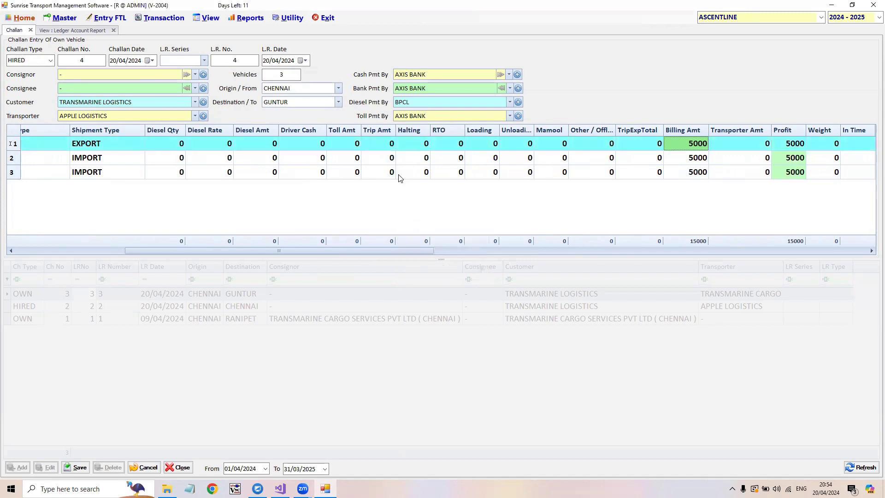
- Enter a transporter amount of 4000 for all three vehicles and save the challan
text(4000)
key(Return)
key(Left)
key(Return)
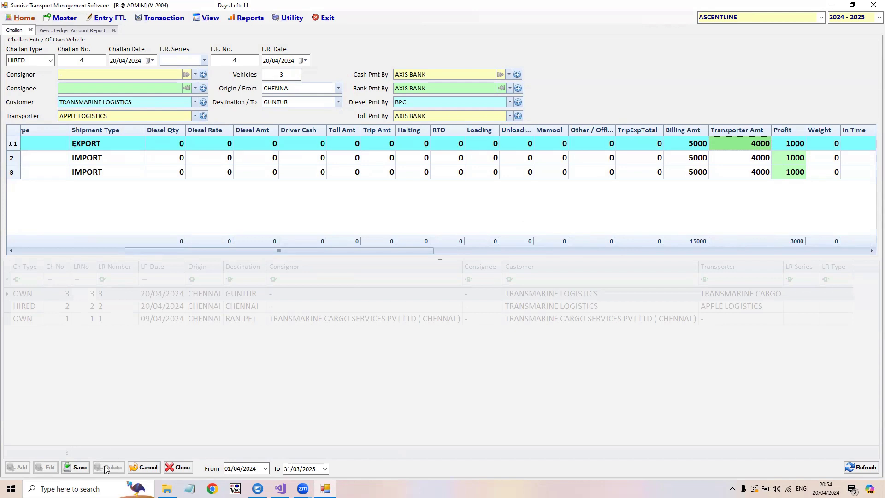
click(71, 469)
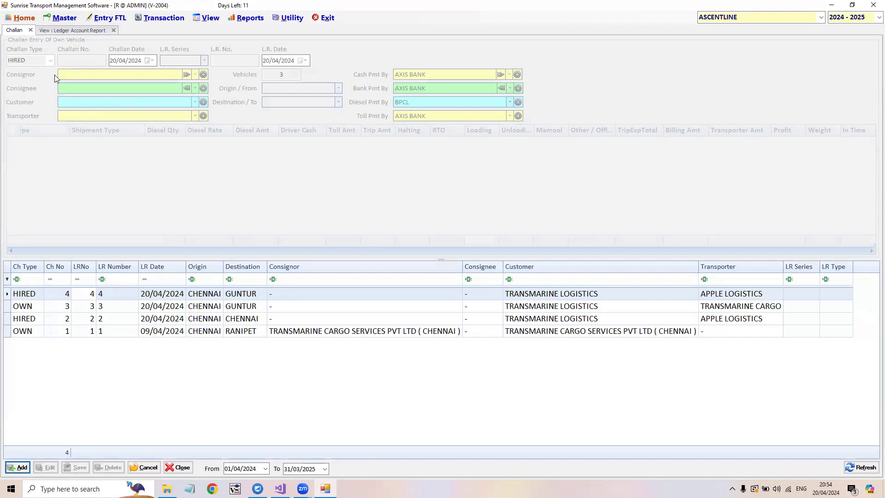
- Show the ledger account report for APPLE LOGISTICS
click(101, 29)
click(154, 59)
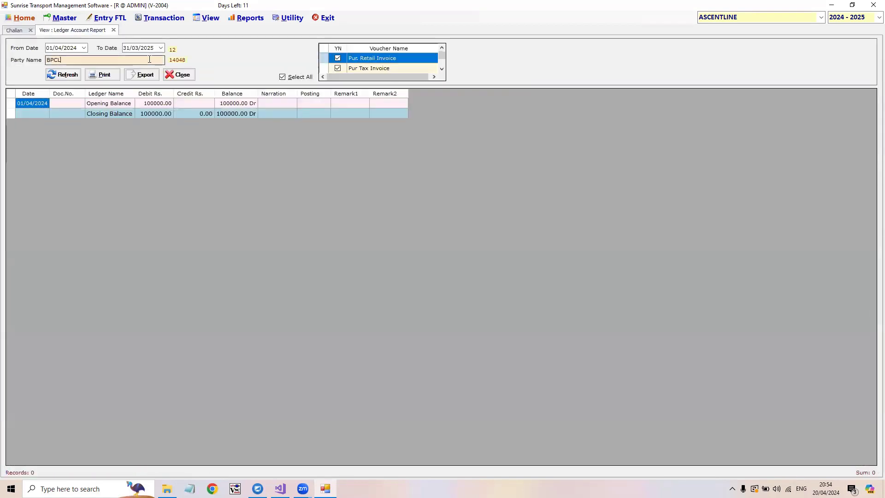
text(APP)
key(Return)
key(Return)
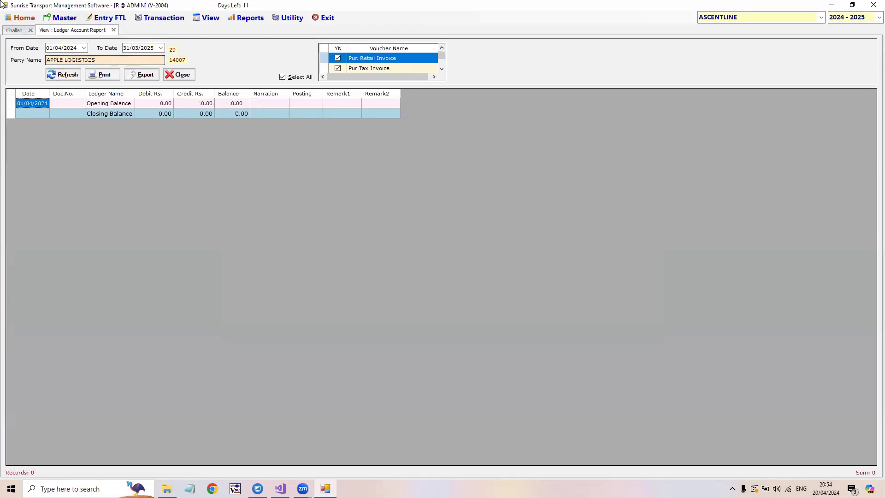
- Return to the challan form and display the own challan 1 from Chennai to Ranipet
click(163, 18)
click(140, 206)
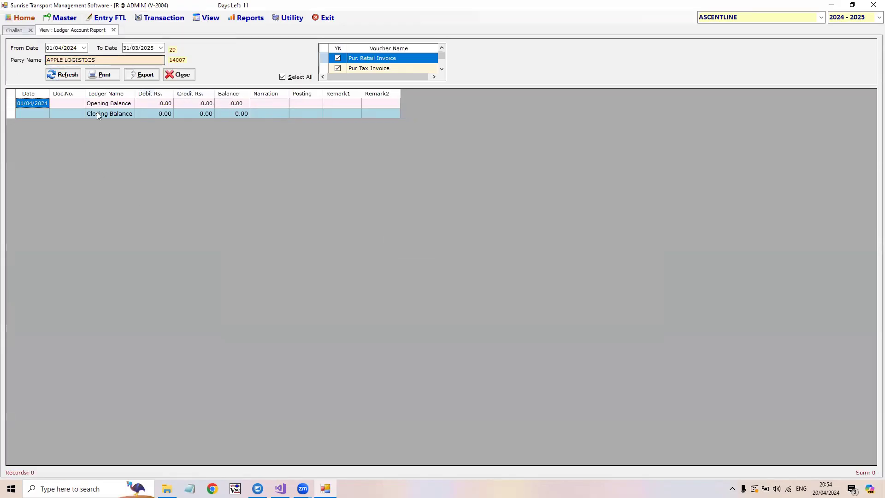
click(12, 30)
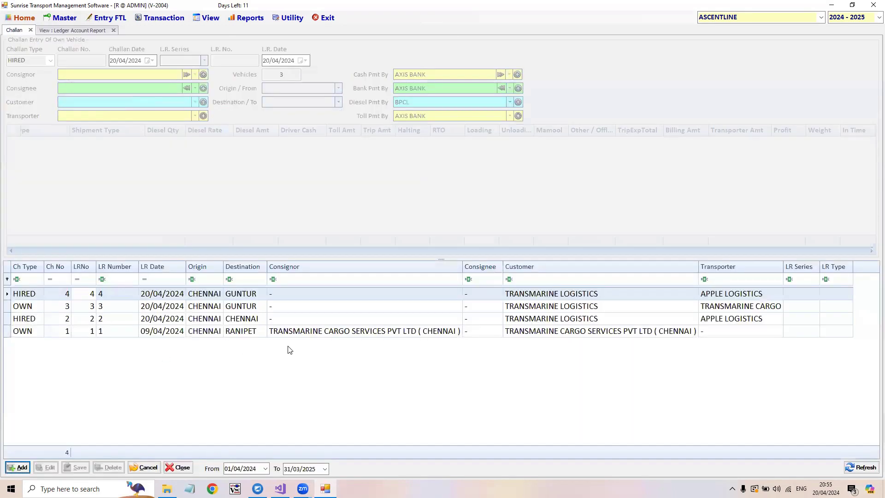
click(261, 334)
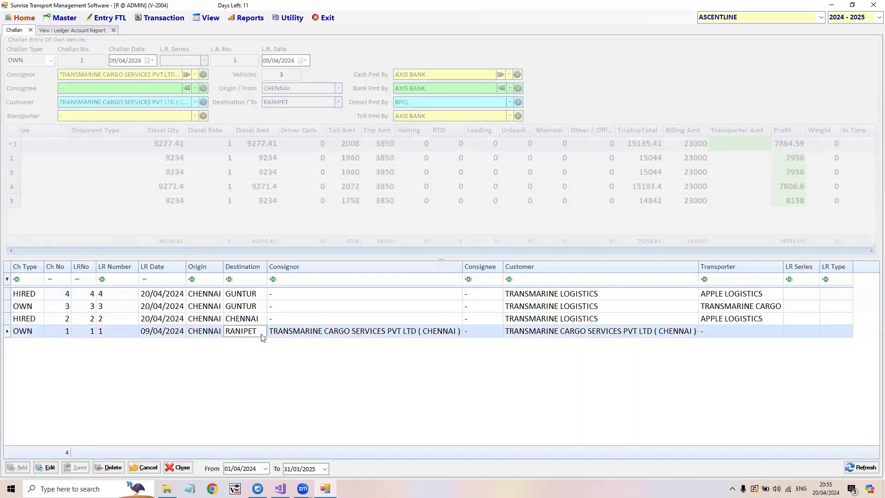